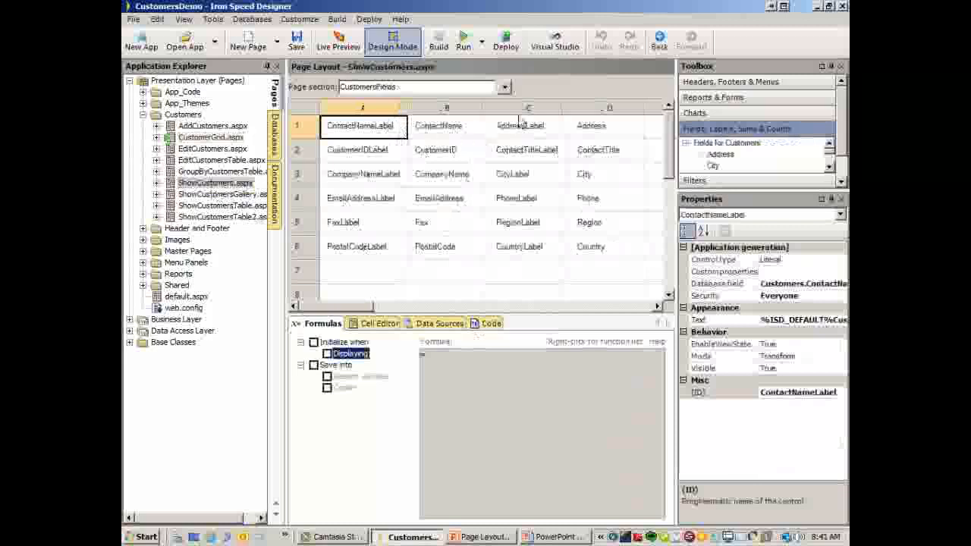
Open the CustomersTitleRegion section of the page and inspect the Text property of CustomersTitle, widening the properties area to read it.
{"action": "left_click", "coordinate": [504, 88]}
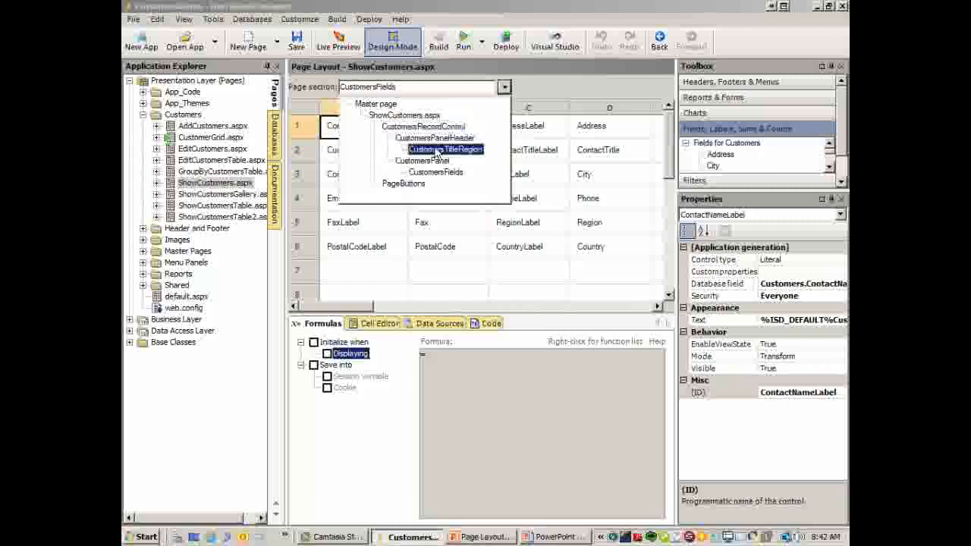
{"action": "left_click", "coordinate": [436, 151]}
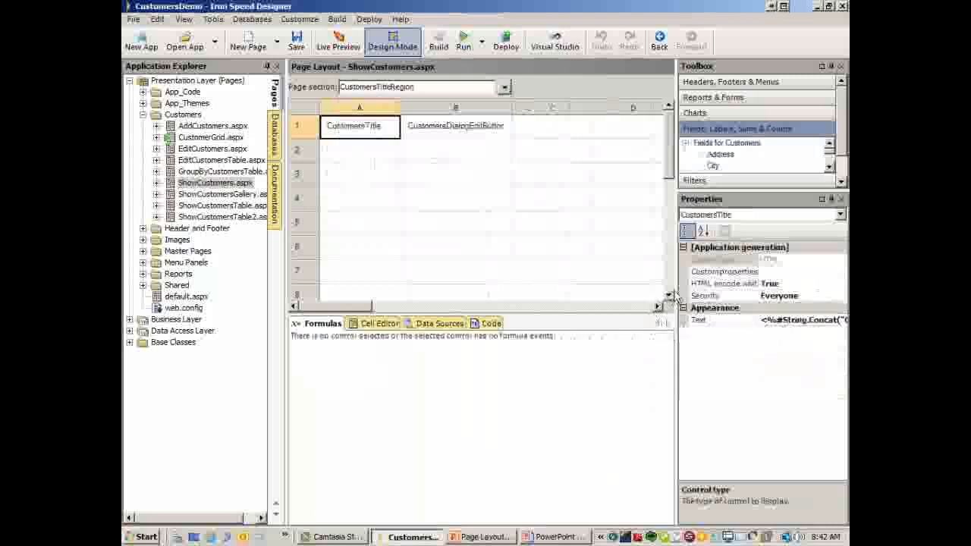
{"action": "left_click_drag", "start_coordinate": [678, 294], "coordinate": [579, 295]}
{"action": "left_click", "coordinate": [806, 322]}
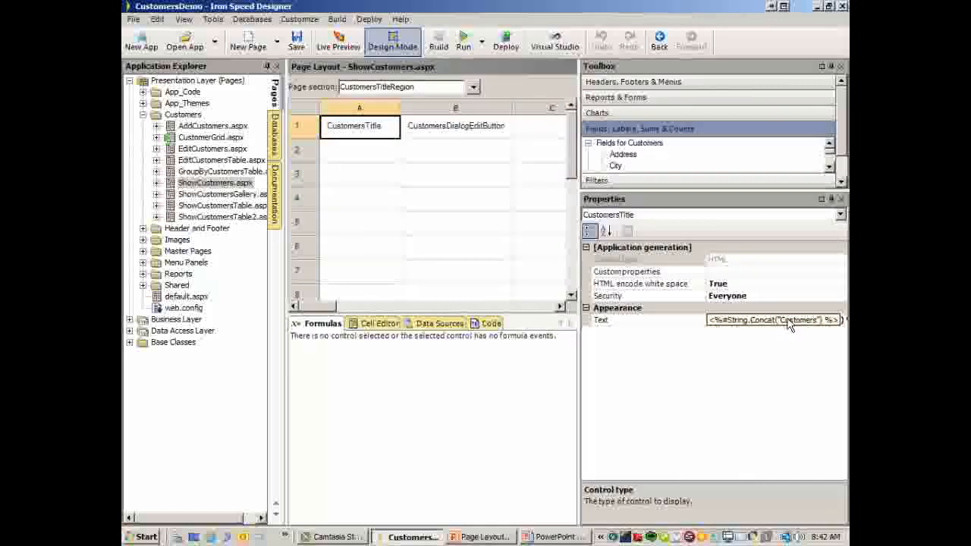
View the contents of the CustomersRecordControl section and return to the CustomersFields section.
{"action": "left_click", "coordinate": [473, 88]}
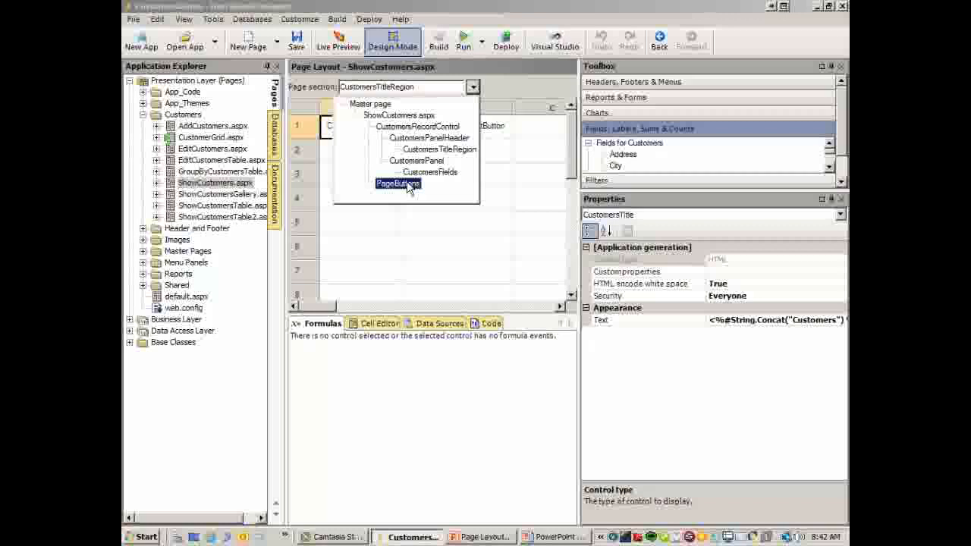
{"action": "left_click", "coordinate": [413, 127]}
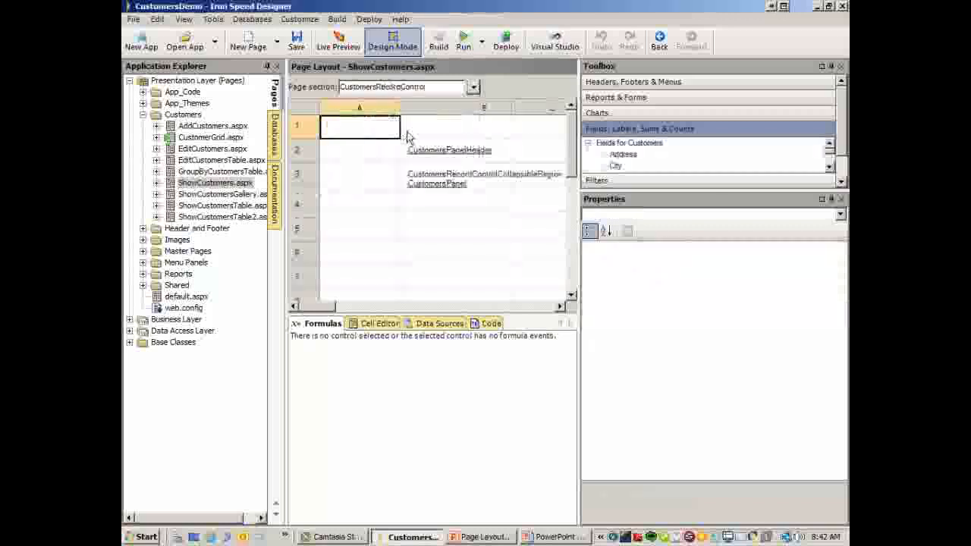
{"action": "left_click", "coordinate": [473, 87]}
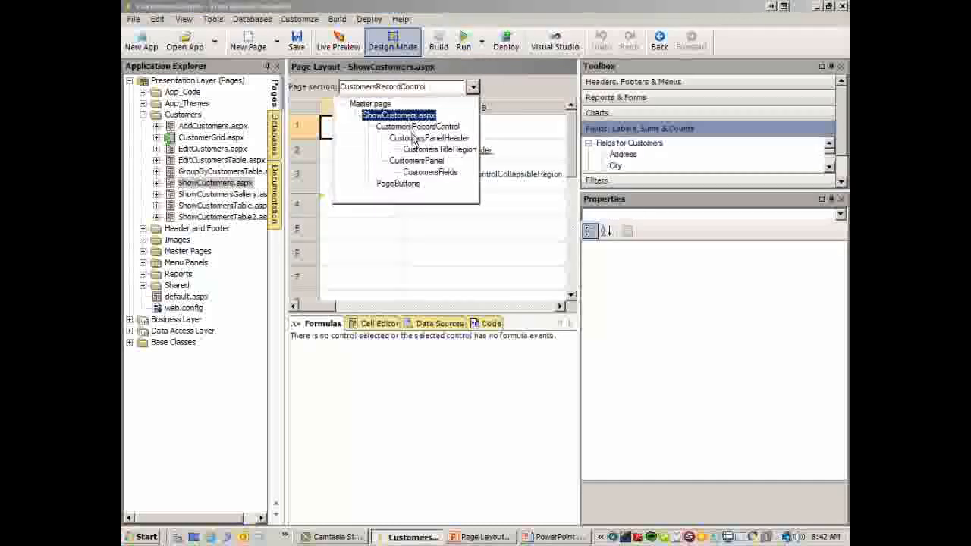
{"action": "left_click", "coordinate": [428, 173]}
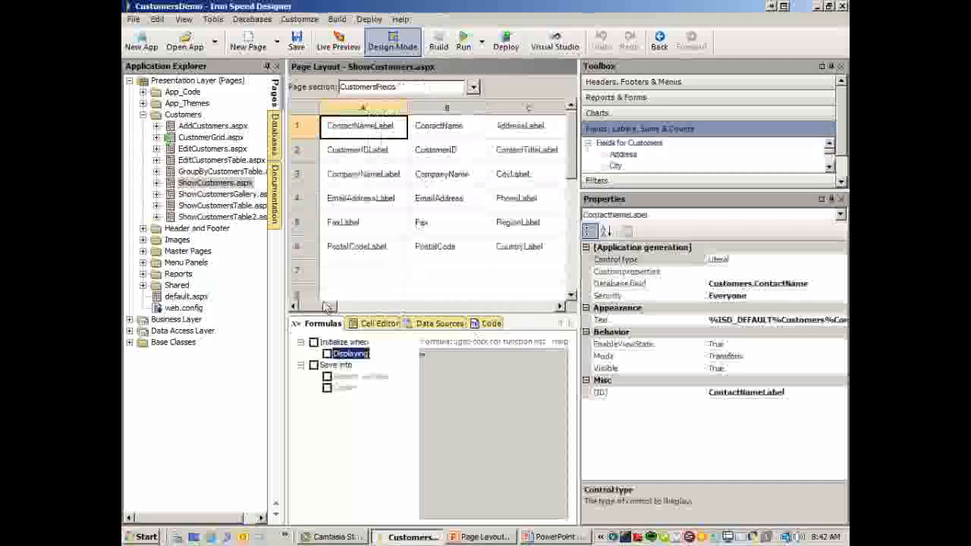
Narrow the toolbox, properties and application explorer areas to give the page layout grid more width.
{"action": "left_click_drag", "start_coordinate": [327, 307], "coordinate": [303, 307]}
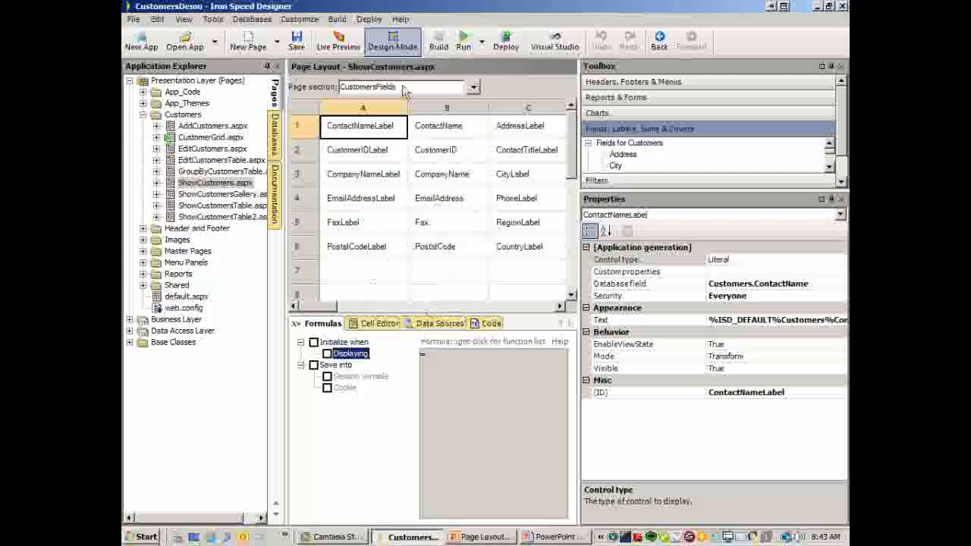
{"action": "left_click_drag", "start_coordinate": [585, 147], "coordinate": [755, 143]}
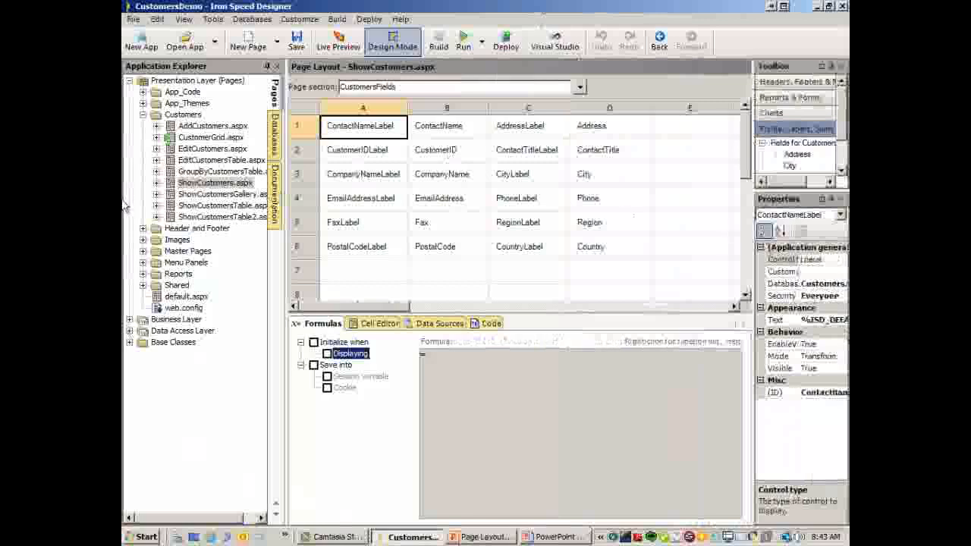
{"action": "left_click_drag", "start_coordinate": [286, 315], "coordinate": [180, 315]}
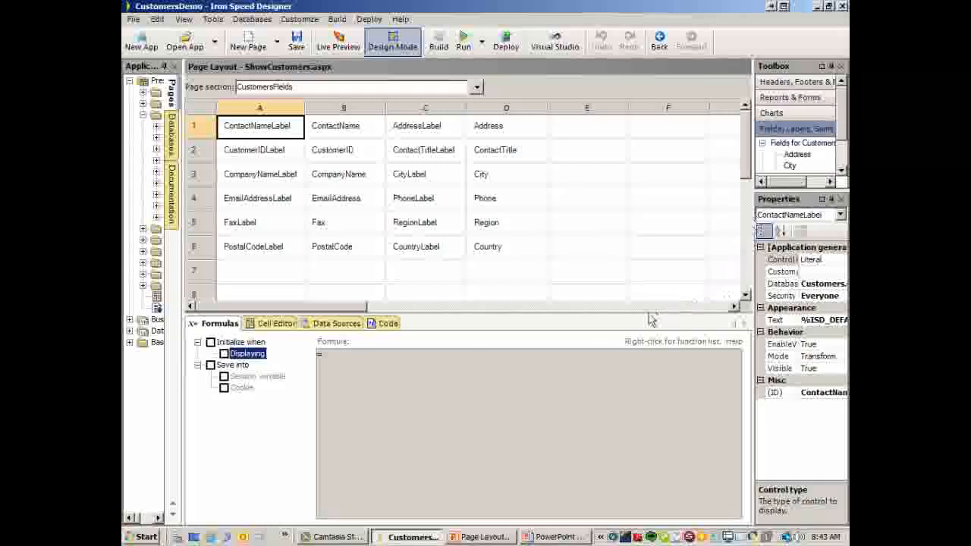
Insert the text "Contact Name:" before the field value in the ContactName cell's markup and check it in a live preview.
{"action": "left_click", "coordinate": [337, 132]}
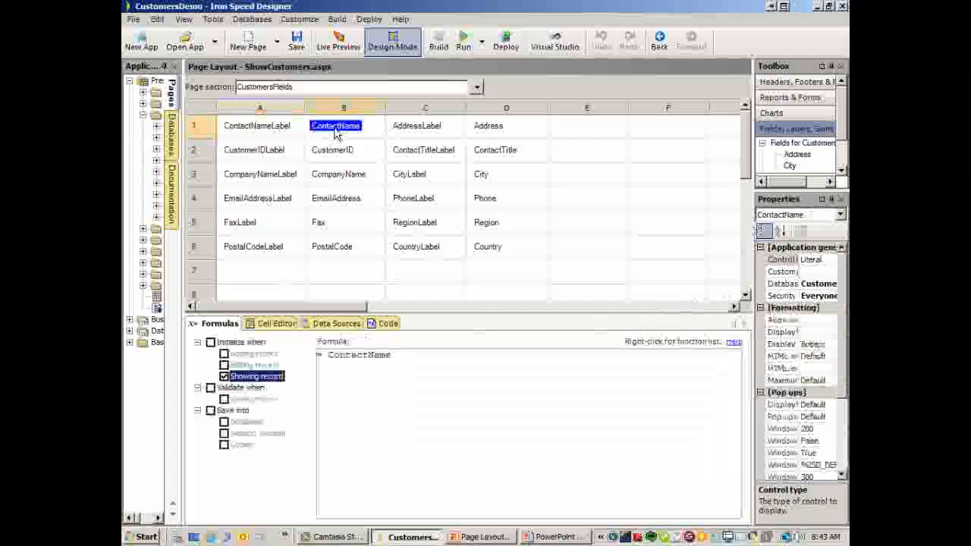
{"action": "left_click", "coordinate": [287, 323]}
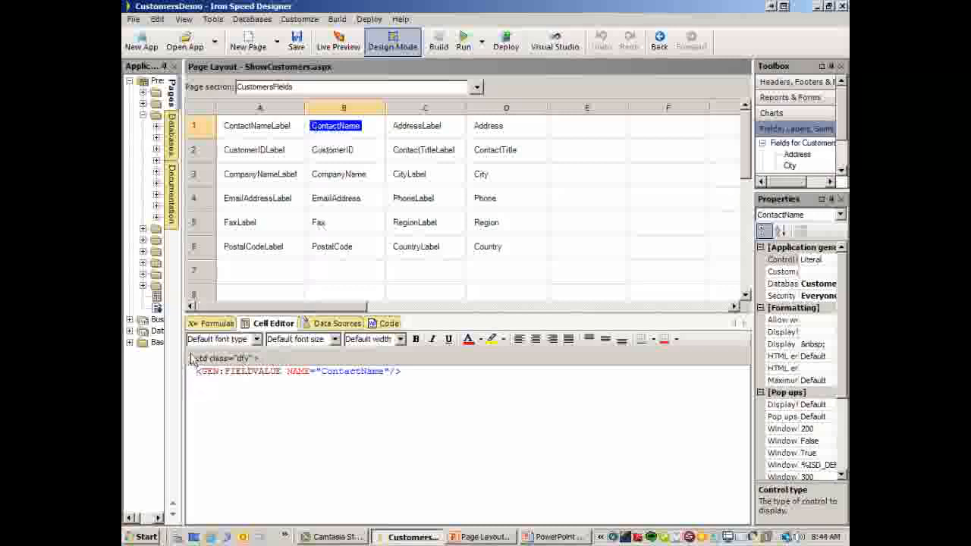
{"action": "type", "text": "Contact Name"}
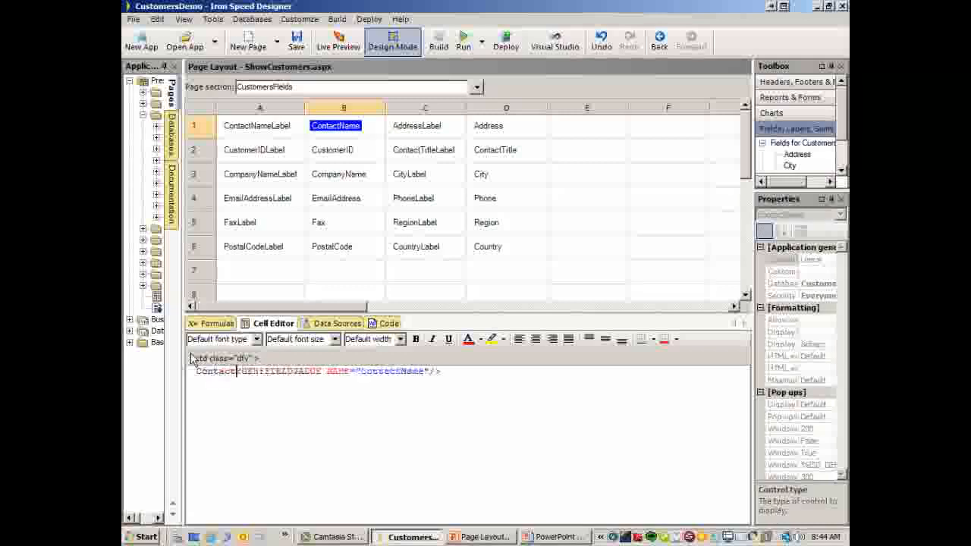
{"action": "type", "text": ":"}
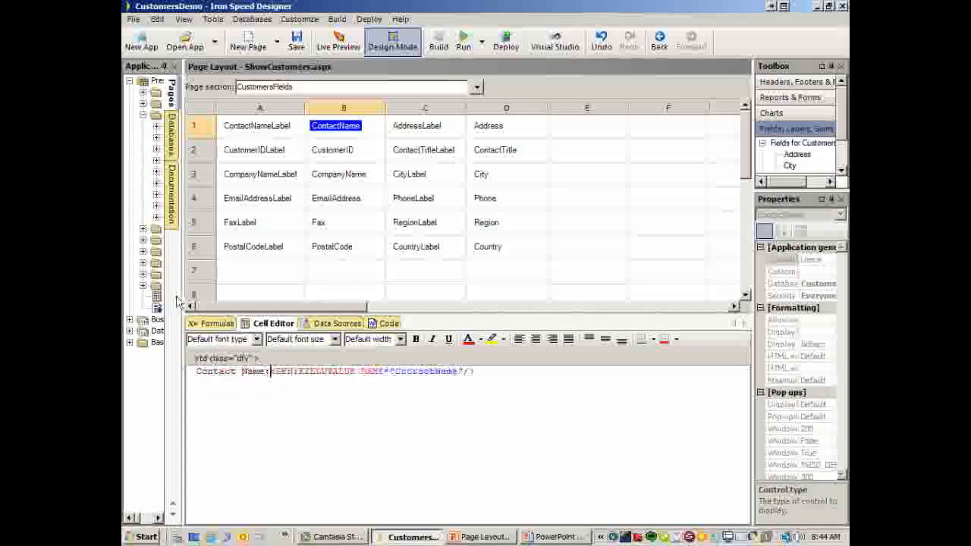
{"action": "left_click", "coordinate": [379, 134]}
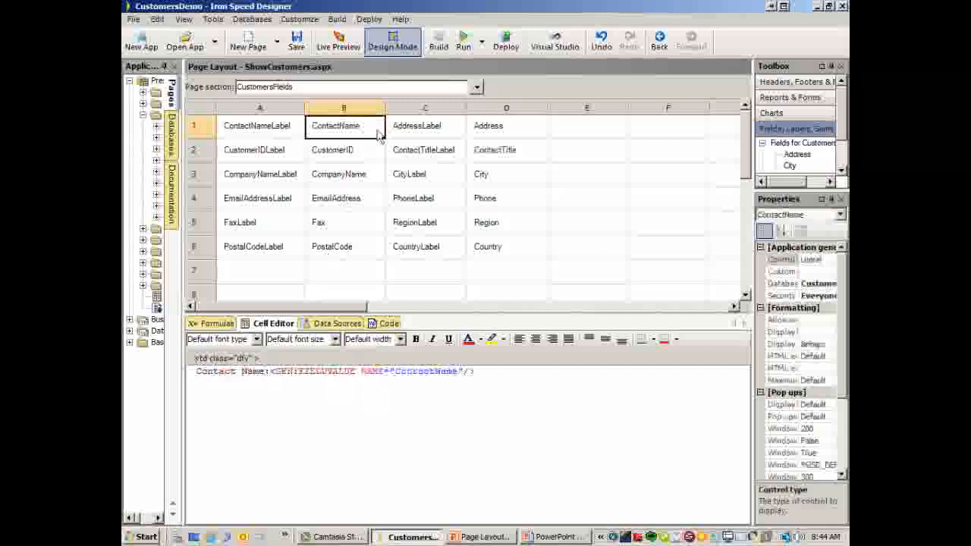
{"action": "left_click", "coordinate": [349, 52]}
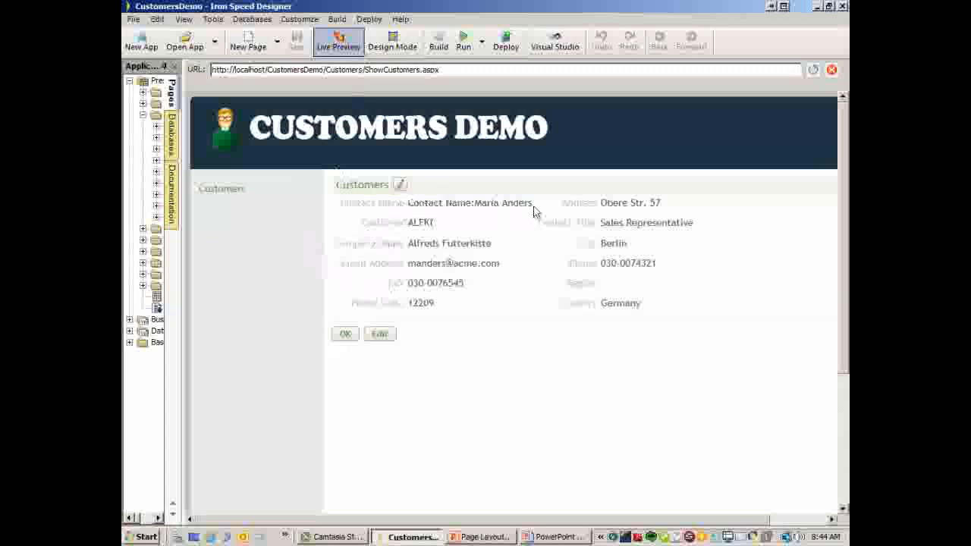
{"action": "left_click", "coordinate": [392, 41]}
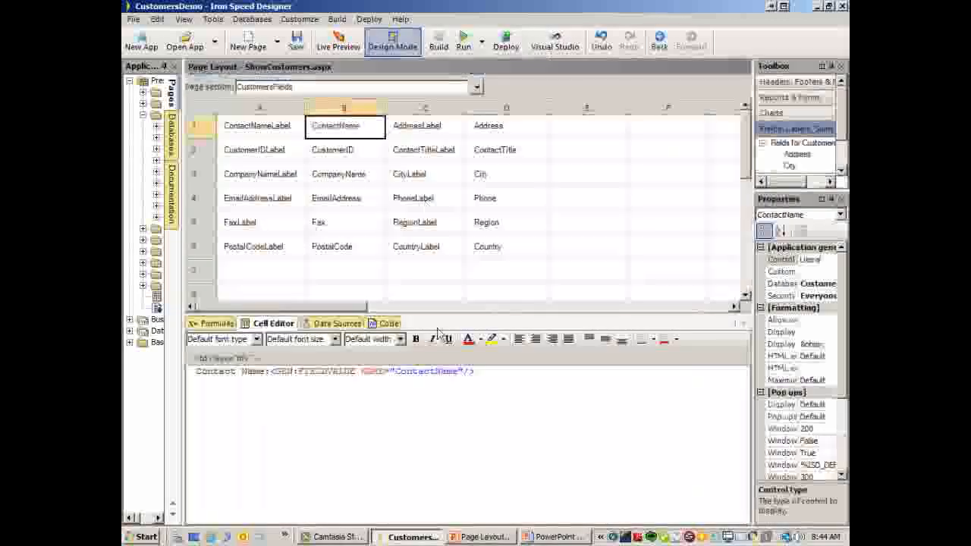
Delete the "Contact Name:" text in front of the field value in the ContactName cell's markup.
{"action": "left_click", "coordinate": [198, 375]}
{"action": "key", "text": "Delete"}
{"action": "key", "text": "Delete"}
{"action": "key", "text": "Delete"}
{"action": "key", "text": "Delete"}
{"action": "key", "text": "Delete"}
{"action": "key", "text": "Delete"}
{"action": "key", "text": "Delete"}
{"action": "key", "text": "Delete"}
{"action": "key", "text": "Delete"}
{"action": "key", "text": "Delete"}
{"action": "key", "text": "Delete"}
{"action": "key", "text": "Delete"}
{"action": "key", "text": "Delete"}
{"action": "key", "text": "Delete"}
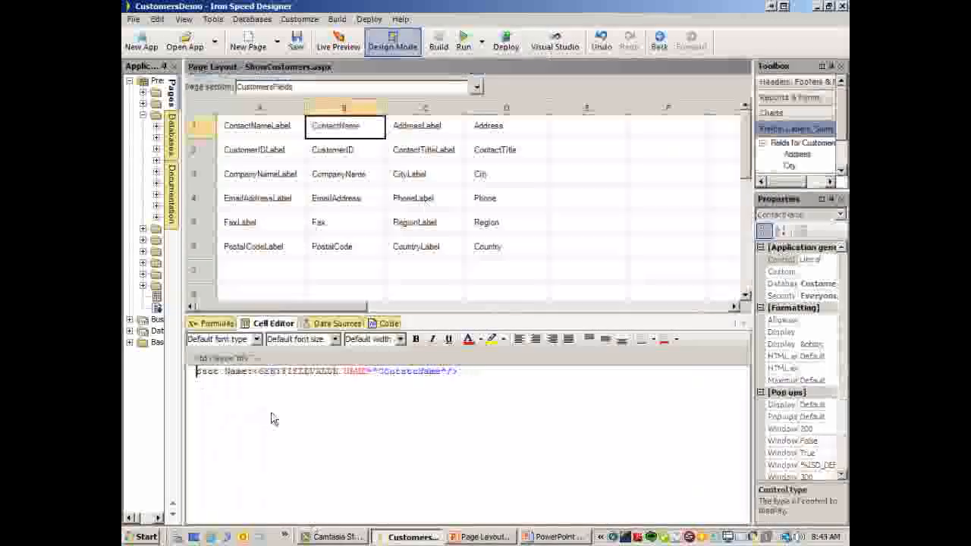
{"action": "key", "text": "Delete"}
{"action": "key", "text": "Delete"}
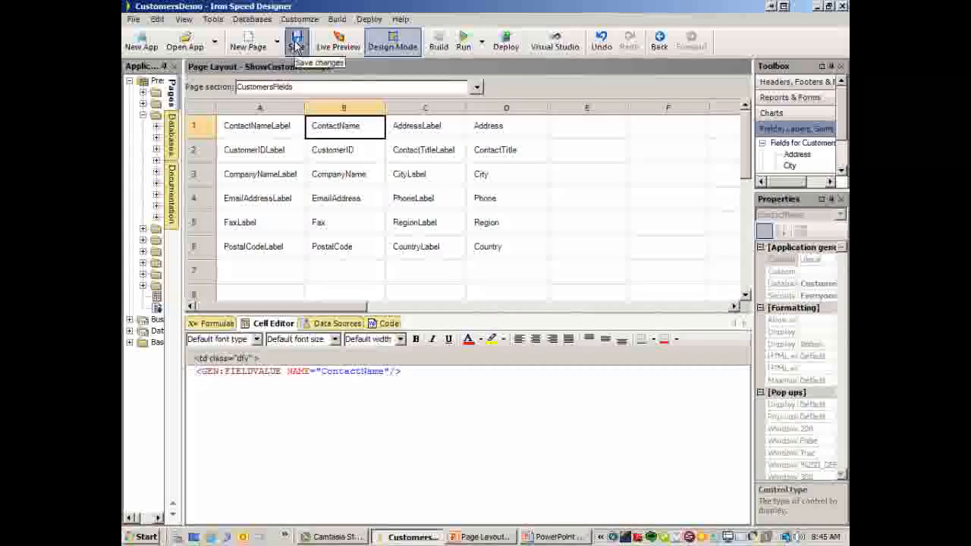
Build the application, check the ShowCustomers page in a live preview and return to the layout design.
{"action": "left_click", "coordinate": [440, 45]}
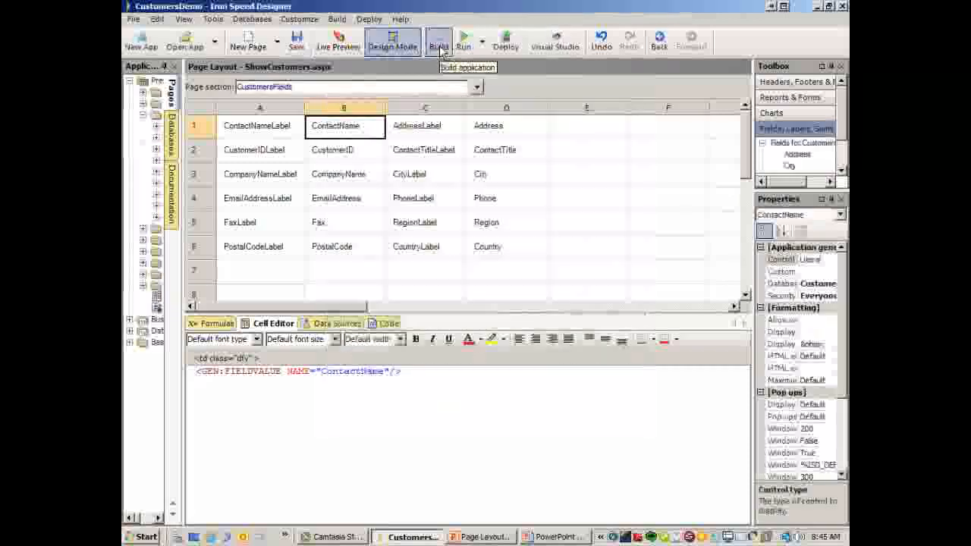
{"action": "left_click", "coordinate": [340, 44]}
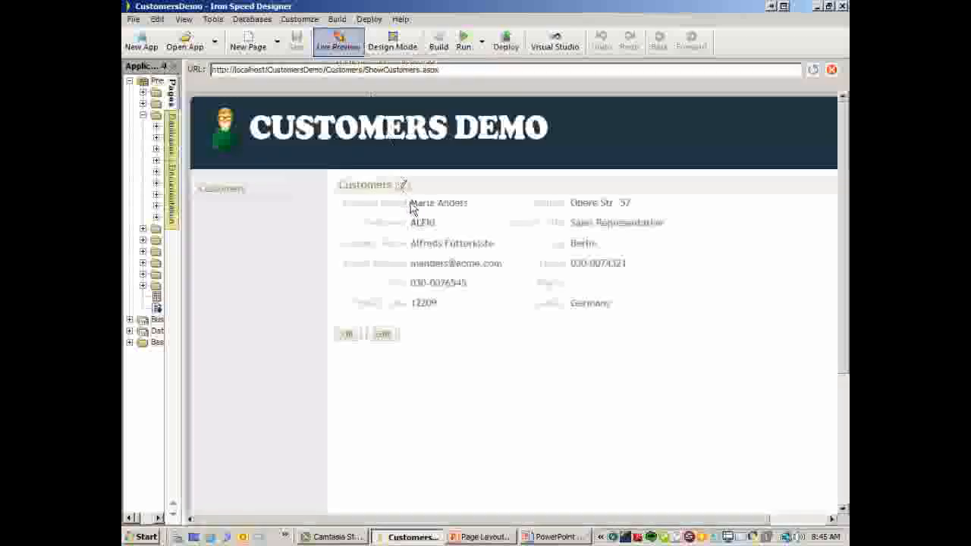
{"action": "left_click", "coordinate": [393, 42]}
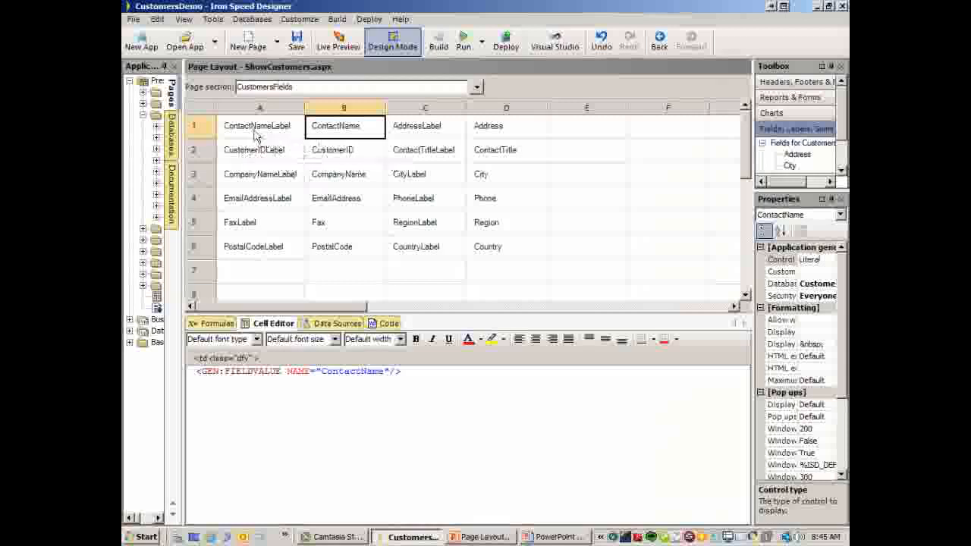
Swap the first two rows' fields, moving ContactNameLabel and ContactName to row 2 and CustomerIDLabel and CustomerID to row 1.
{"action": "left_click_drag", "start_coordinate": [260, 126], "coordinate": [275, 165]}
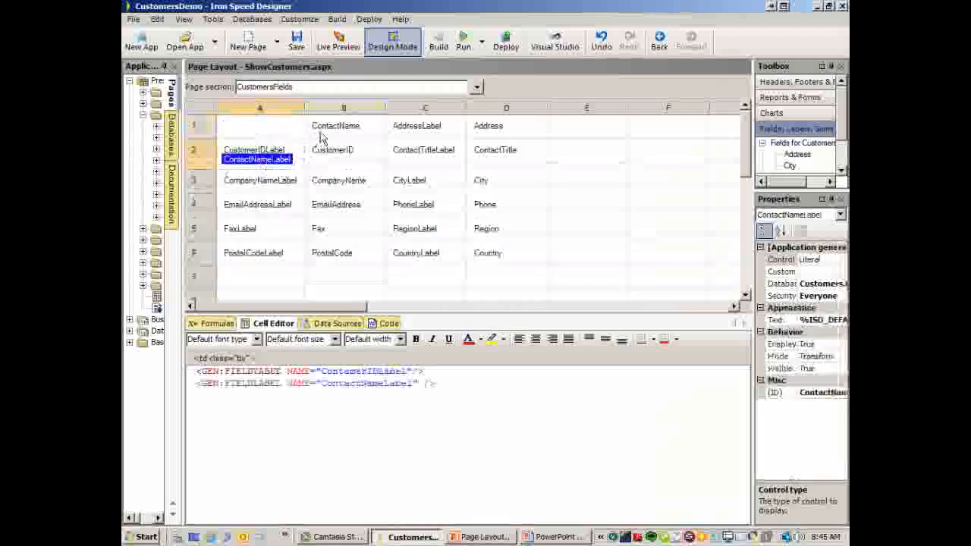
{"action": "left_click_drag", "start_coordinate": [321, 127], "coordinate": [324, 170]}
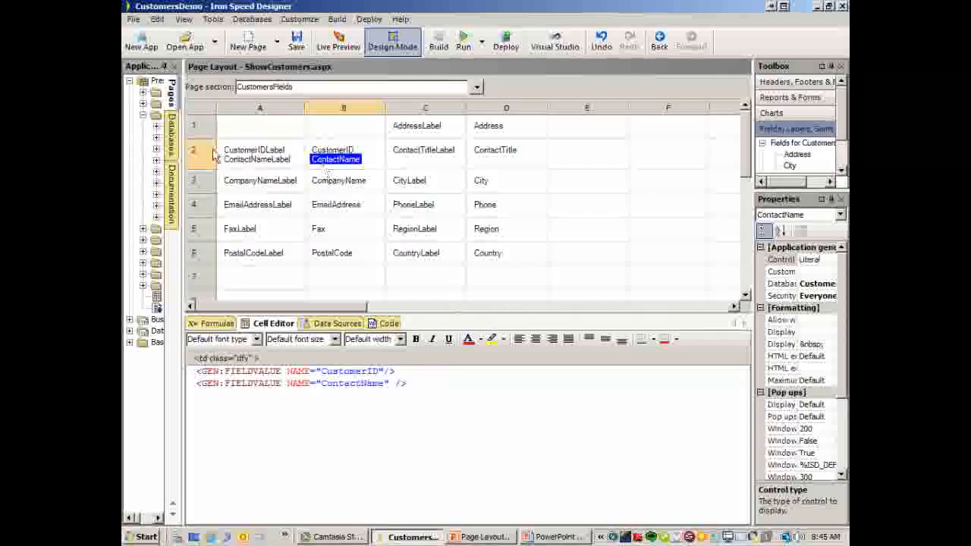
{"action": "left_click", "coordinate": [249, 149]}
{"action": "left_click_drag", "start_coordinate": [241, 131], "coordinate": [244, 128]}
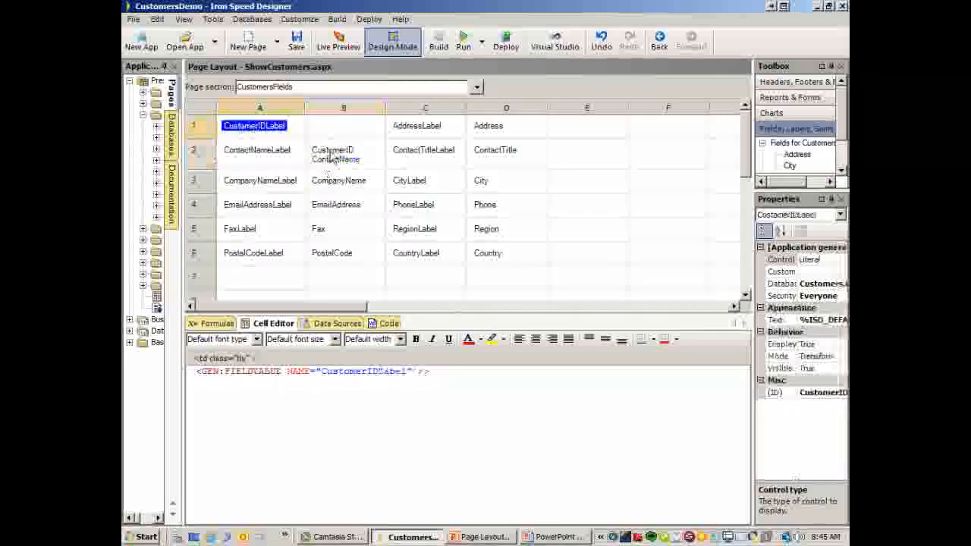
{"action": "left_click_drag", "start_coordinate": [332, 152], "coordinate": [329, 130]}
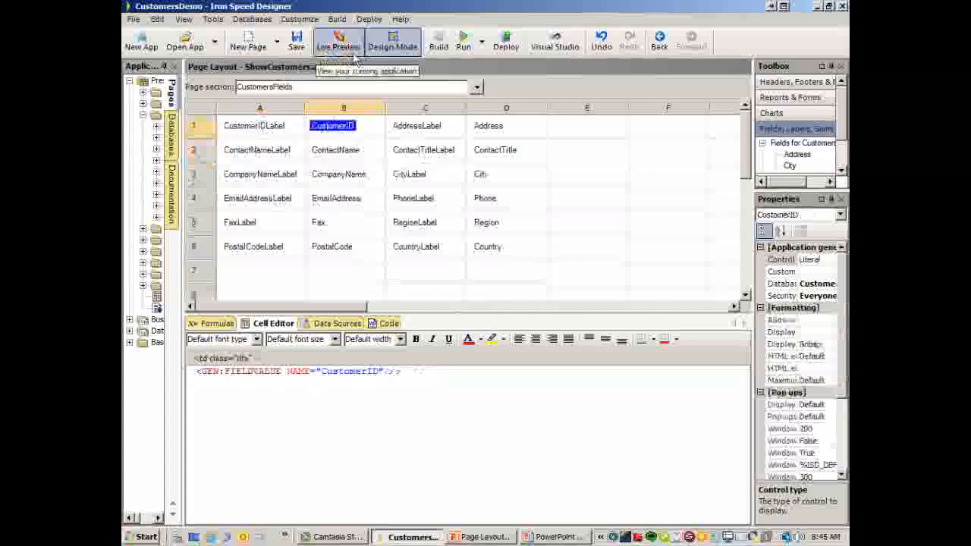
Save and build the application with the swapped fields, and check the new field order in a live preview.
{"action": "left_click", "coordinate": [297, 42]}
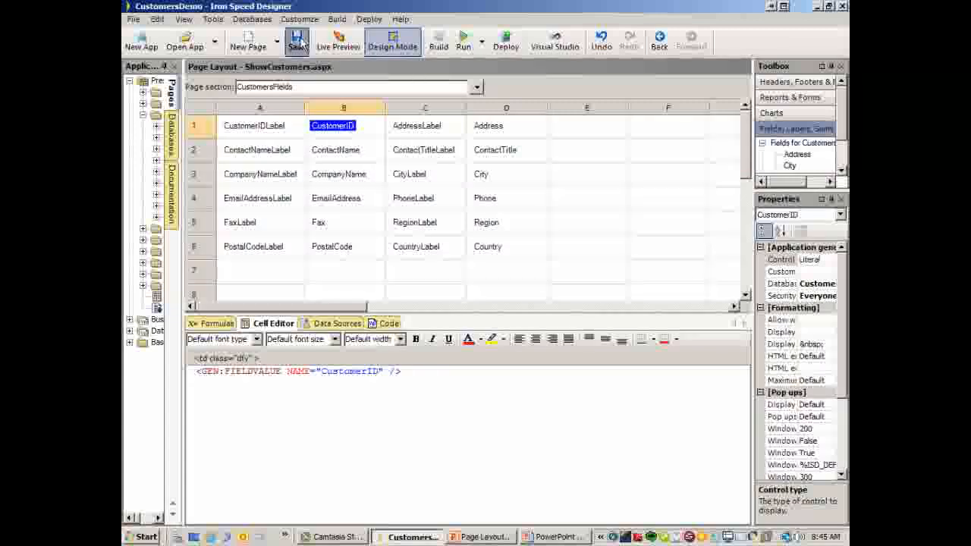
{"action": "left_click", "coordinate": [439, 46]}
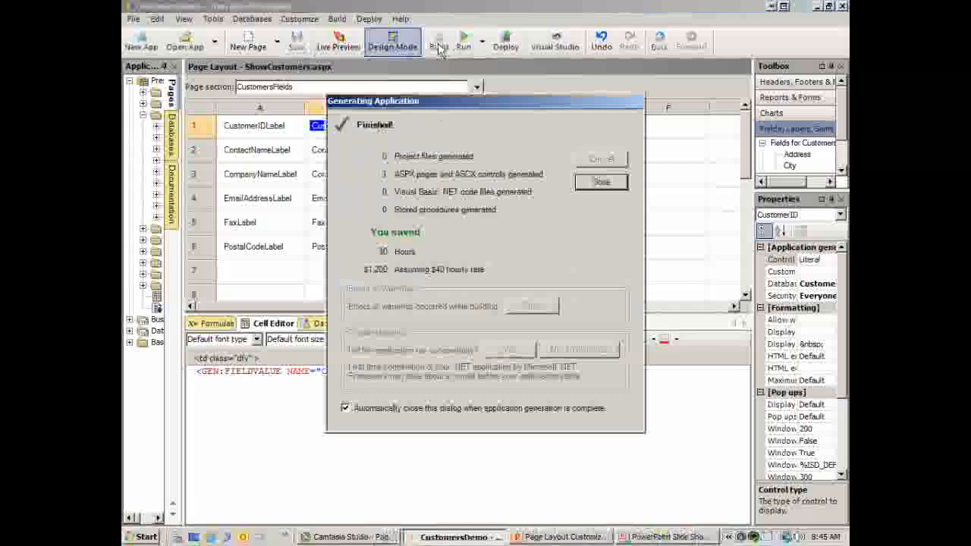
{"action": "left_click", "coordinate": [338, 44]}
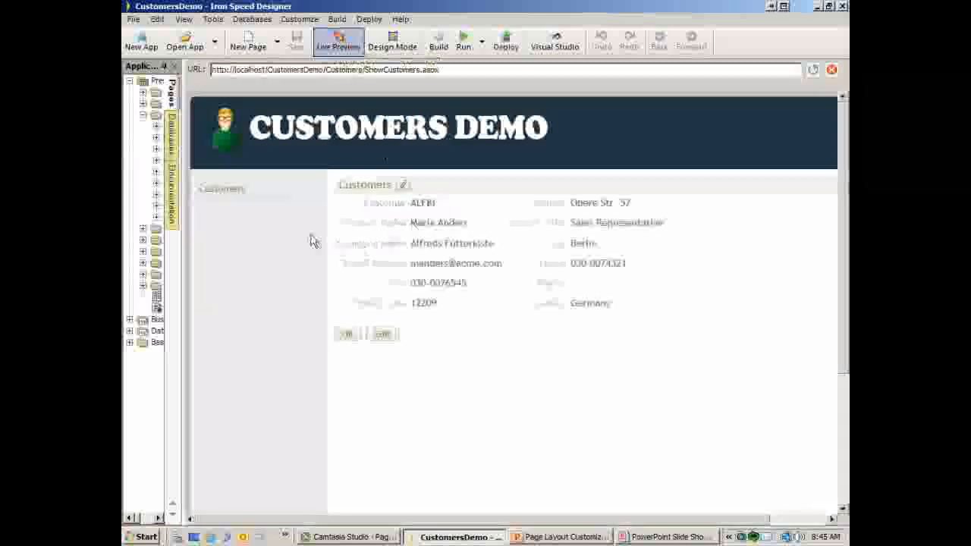
{"action": "left_click", "coordinate": [393, 47]}
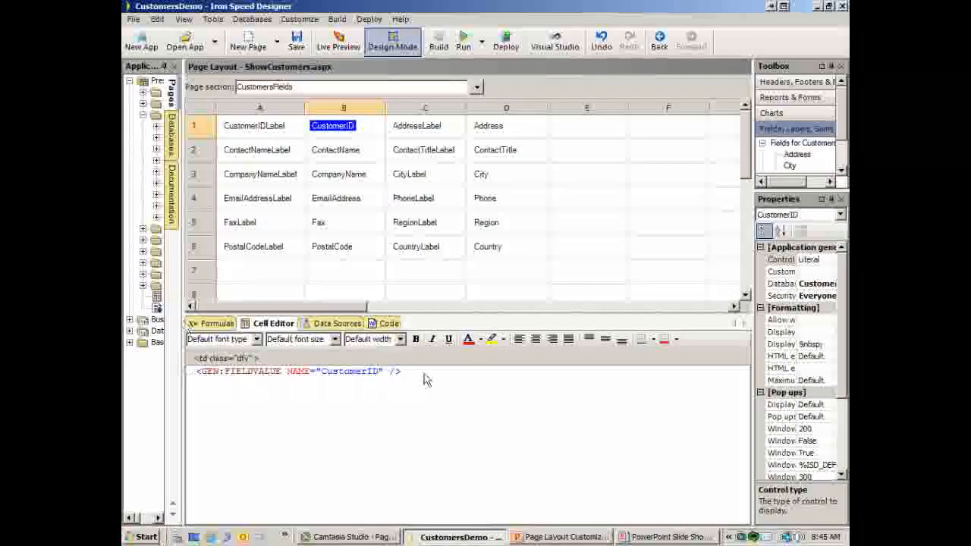
Insert an empty row above the CustomerID row and select the new row.
{"action": "right_click", "coordinate": [328, 131]}
{"action": "mouse_move", "coordinate": [365, 256]}
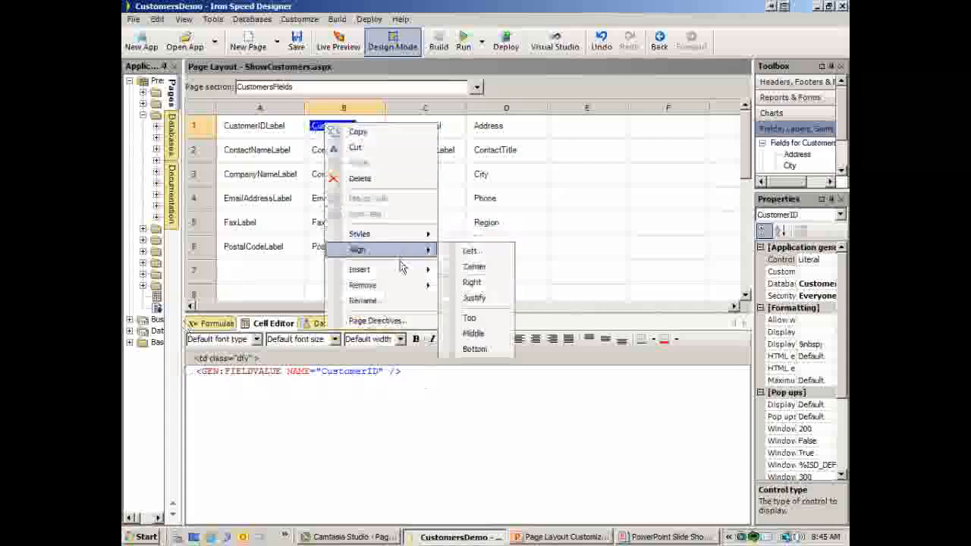
{"action": "mouse_move", "coordinate": [403, 272]}
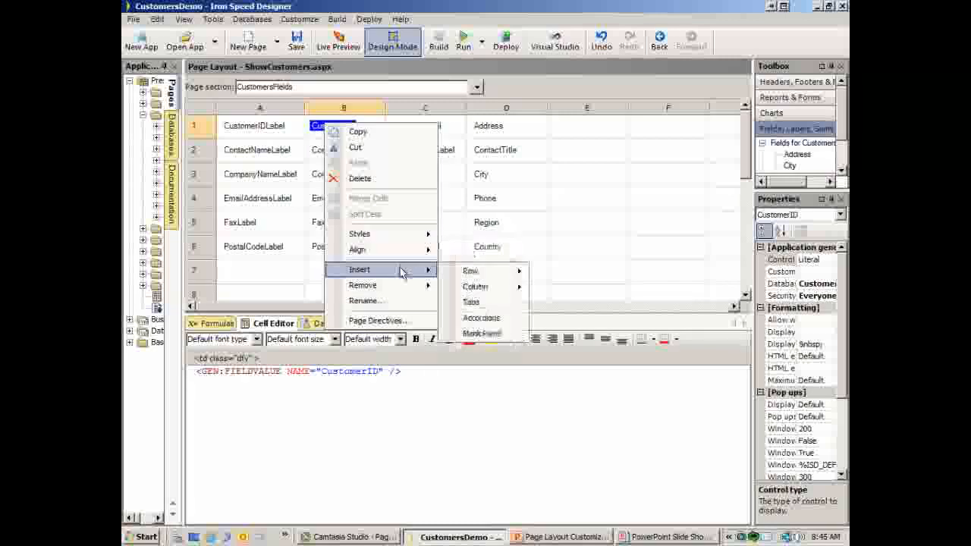
{"action": "mouse_move", "coordinate": [485, 273]}
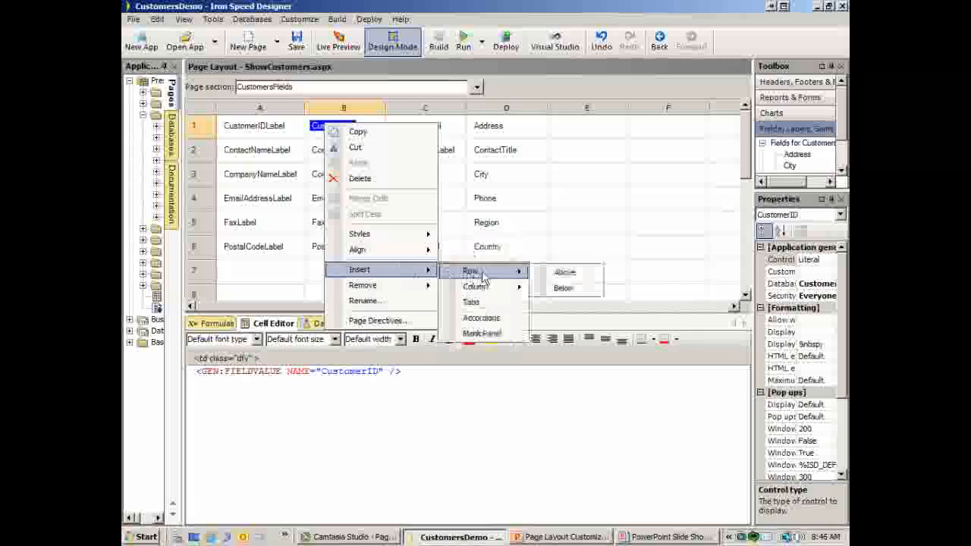
{"action": "left_click", "coordinate": [576, 277]}
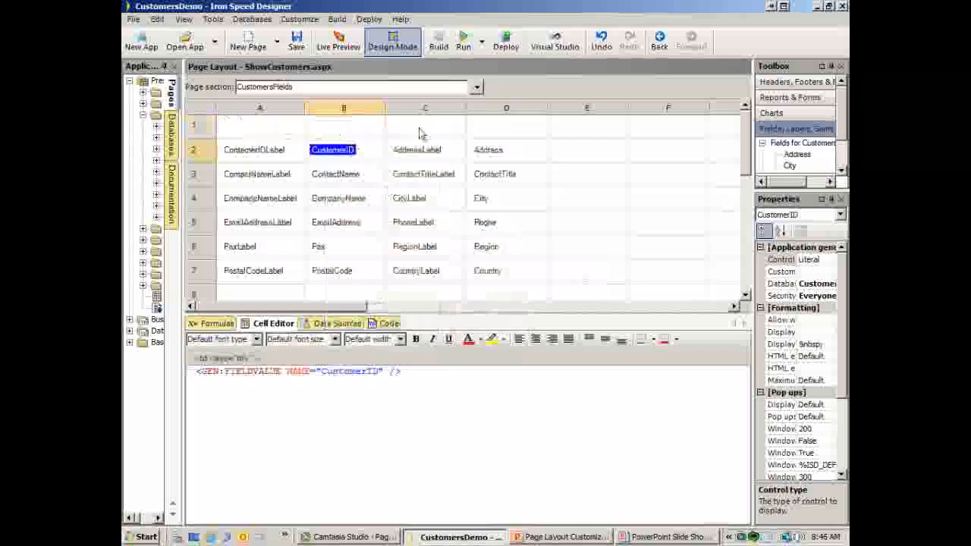
{"action": "left_click", "coordinate": [209, 126]}
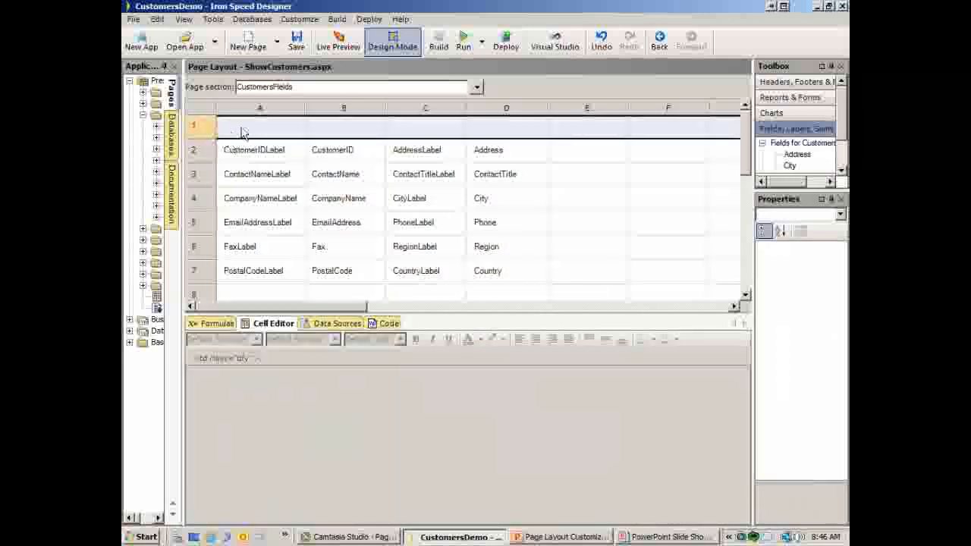
Remove the empty row above the CustomerID row.
{"action": "right_click", "coordinate": [243, 132]}
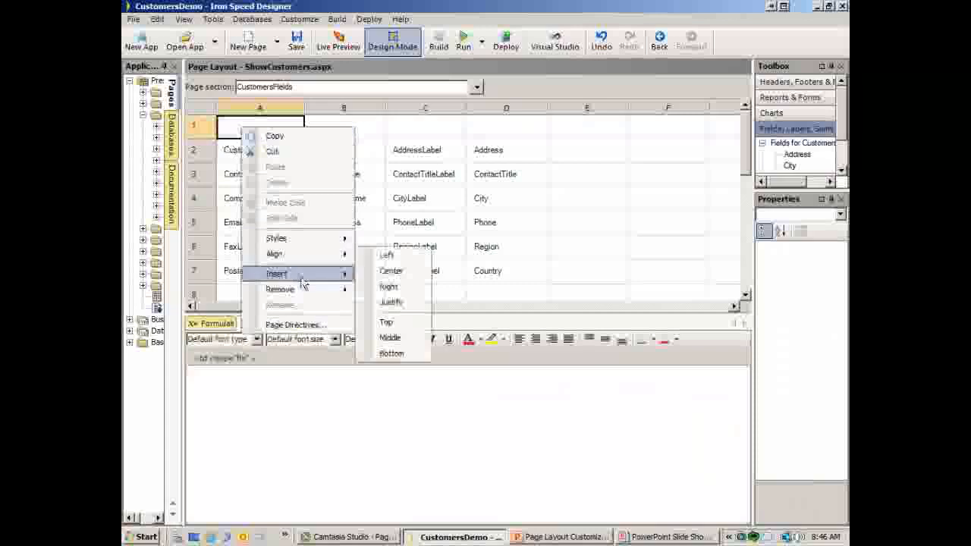
{"action": "mouse_move", "coordinate": [308, 290]}
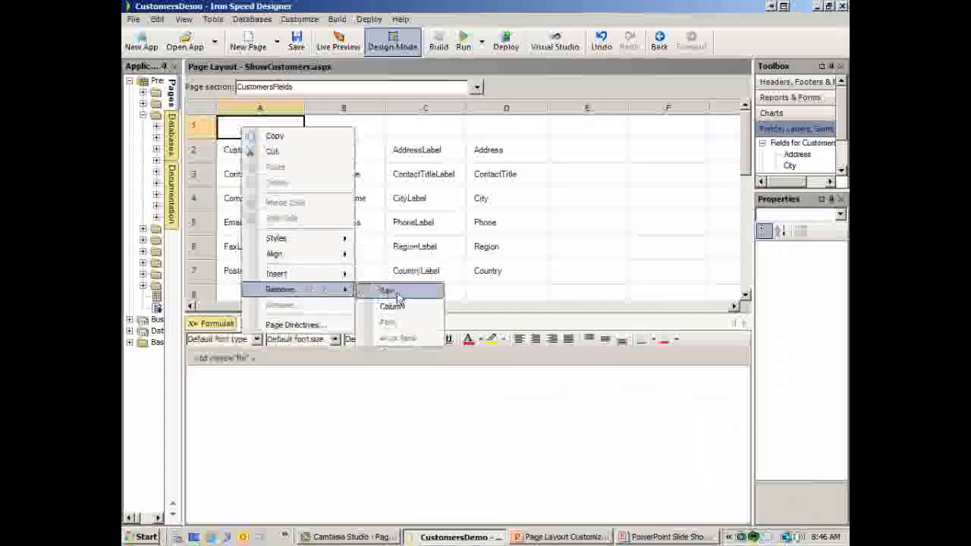
{"action": "left_click", "coordinate": [396, 295]}
{"action": "left_click", "coordinate": [202, 131]}
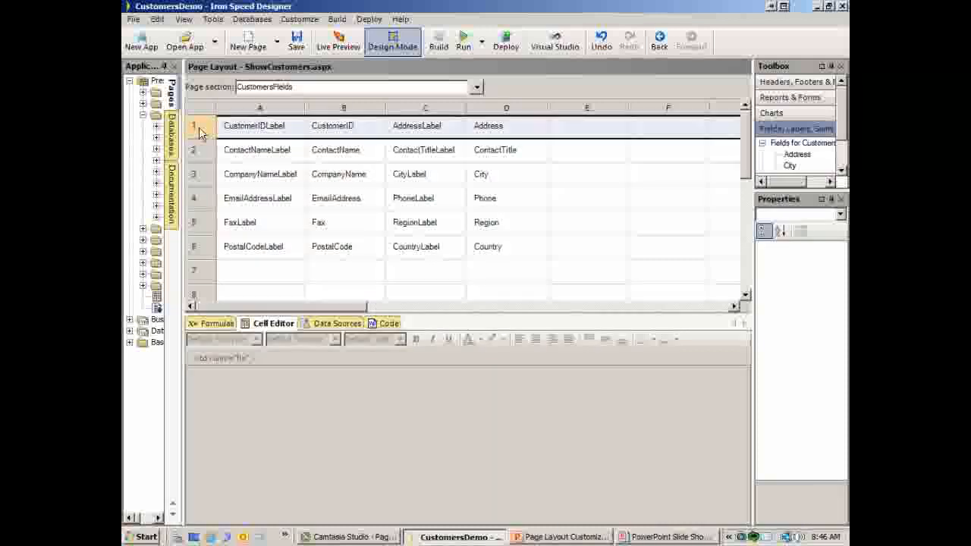
{"action": "right_click", "coordinate": [202, 130]}
{"action": "left_click", "coordinate": [279, 127]}
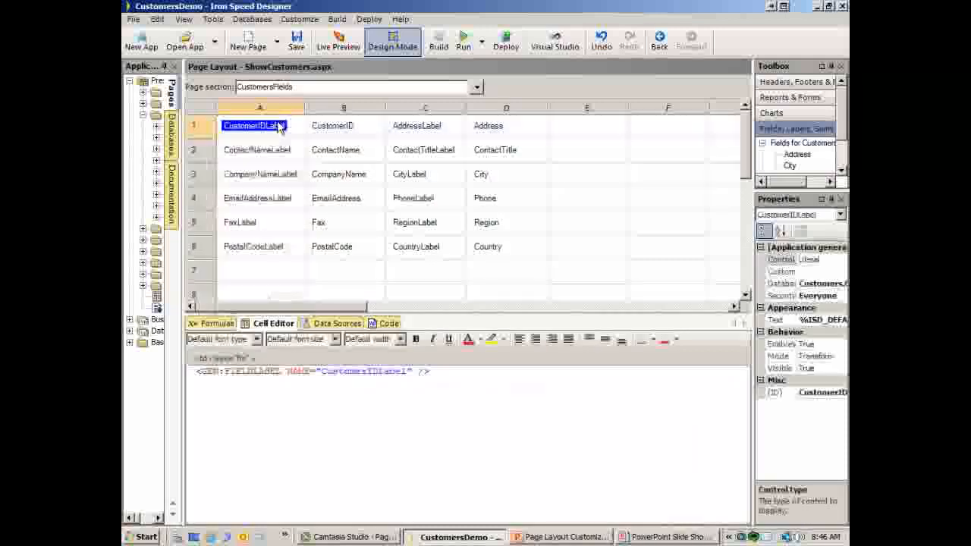
Insert an empty column to the right of the Address column.
{"action": "right_click", "coordinate": [501, 126]}
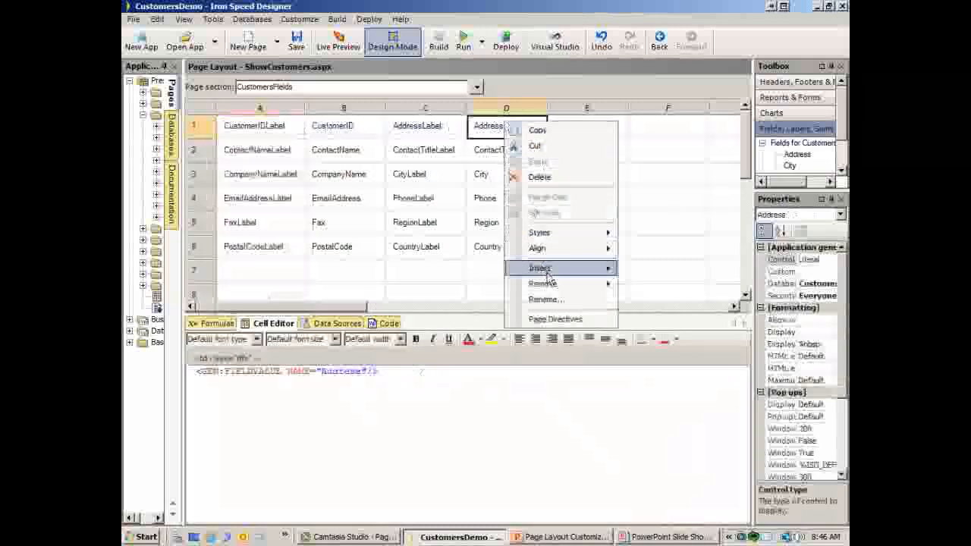
{"action": "mouse_move", "coordinate": [548, 273]}
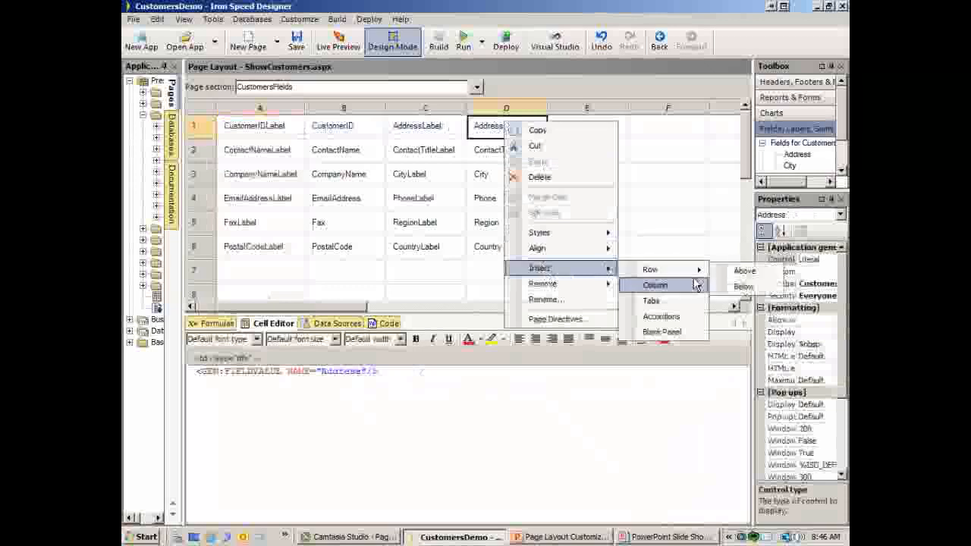
{"action": "mouse_move", "coordinate": [697, 285]}
{"action": "left_click", "coordinate": [756, 301]}
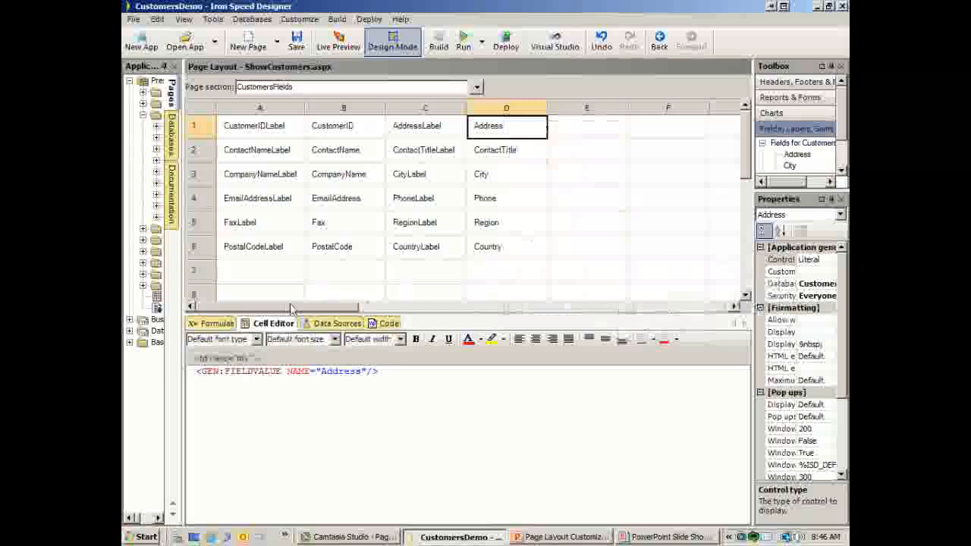
{"action": "left_click_drag", "start_coordinate": [294, 306], "coordinate": [244, 304]}
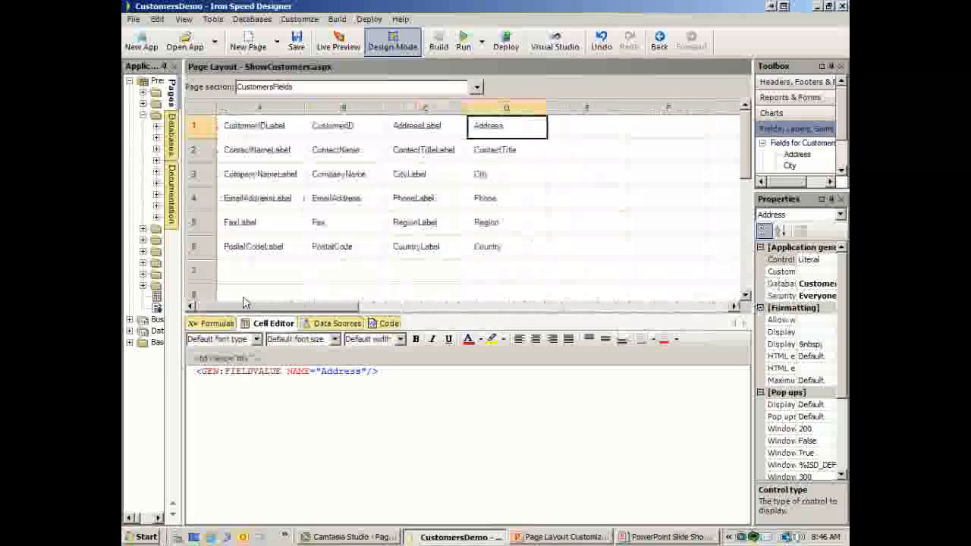
Insert an empty column between the AddressLabel column and the Address column.
{"action": "left_click", "coordinate": [421, 128]}
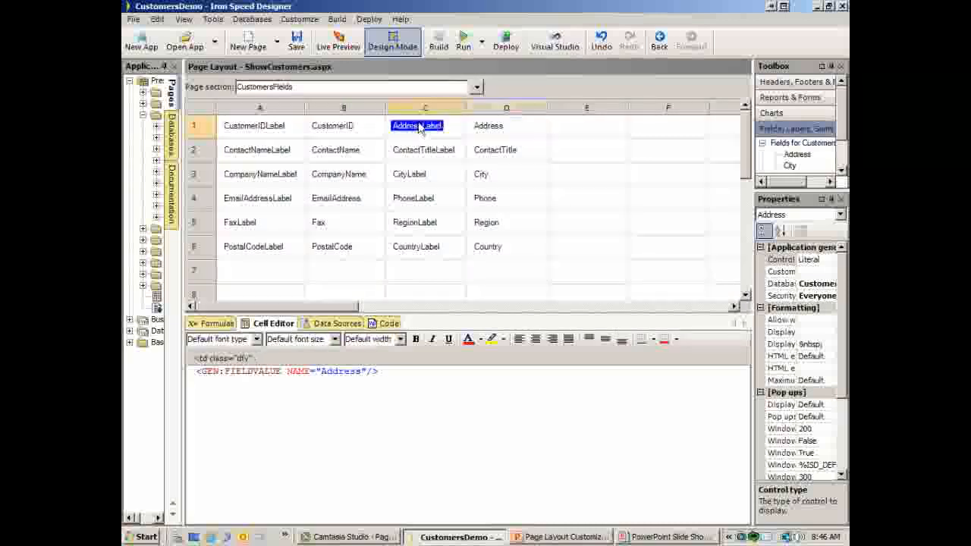
{"action": "right_click", "coordinate": [421, 127]}
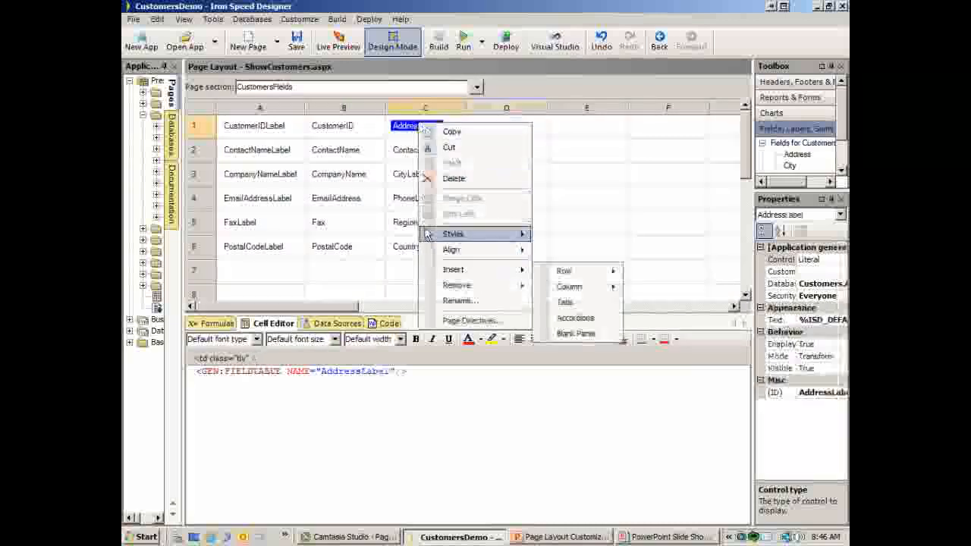
{"action": "mouse_move", "coordinate": [481, 271]}
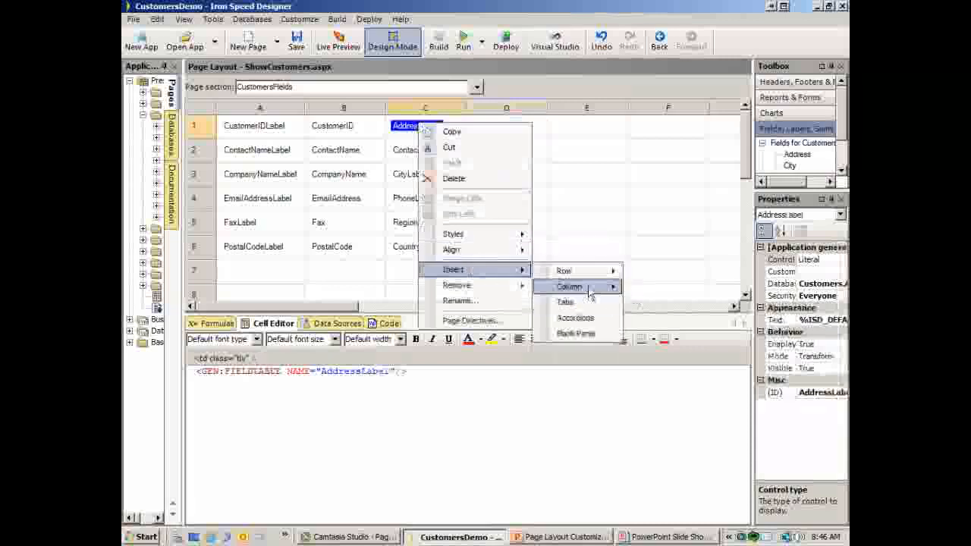
{"action": "mouse_move", "coordinate": [577, 287]}
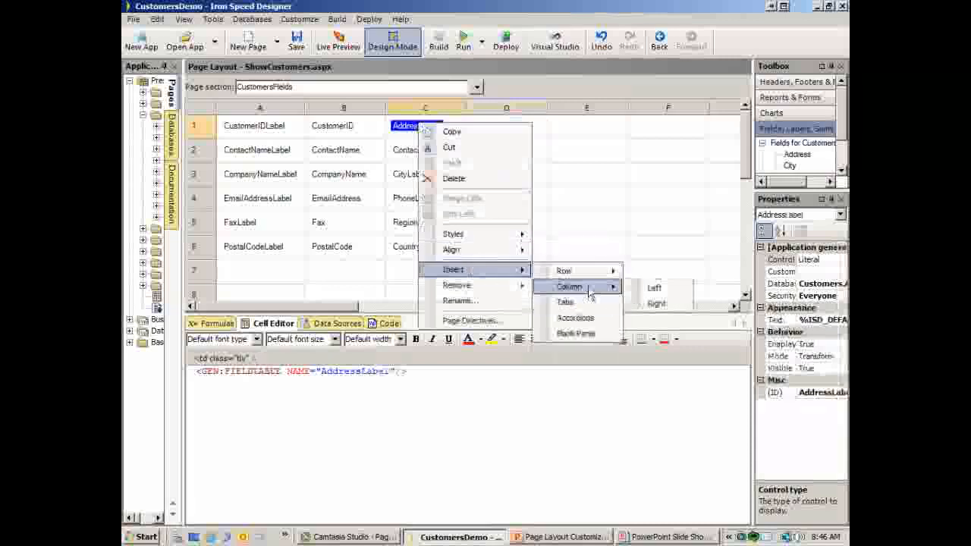
{"action": "left_click", "coordinate": [657, 304]}
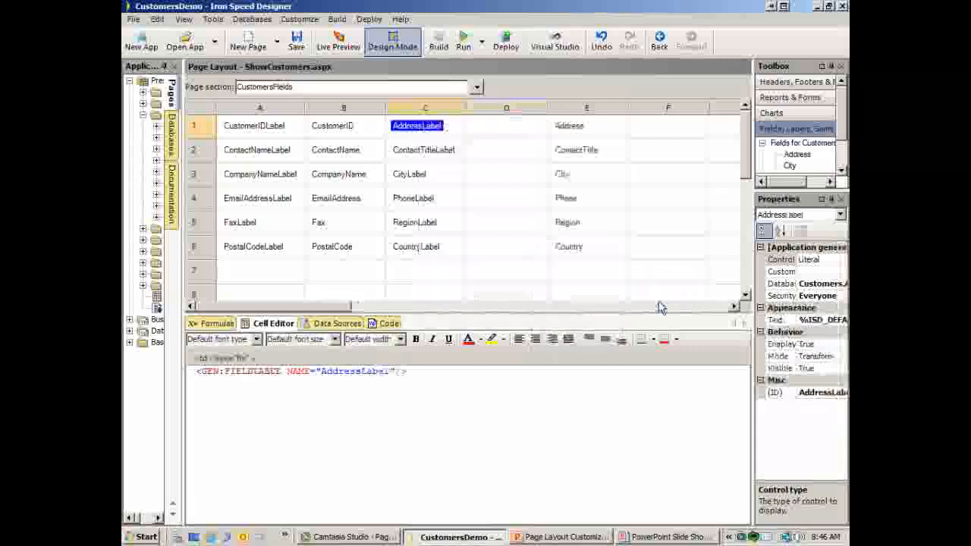
Remove the empty column D between the AddressLabel and Address columns.
{"action": "left_click", "coordinate": [513, 112]}
{"action": "right_click", "coordinate": [513, 113]}
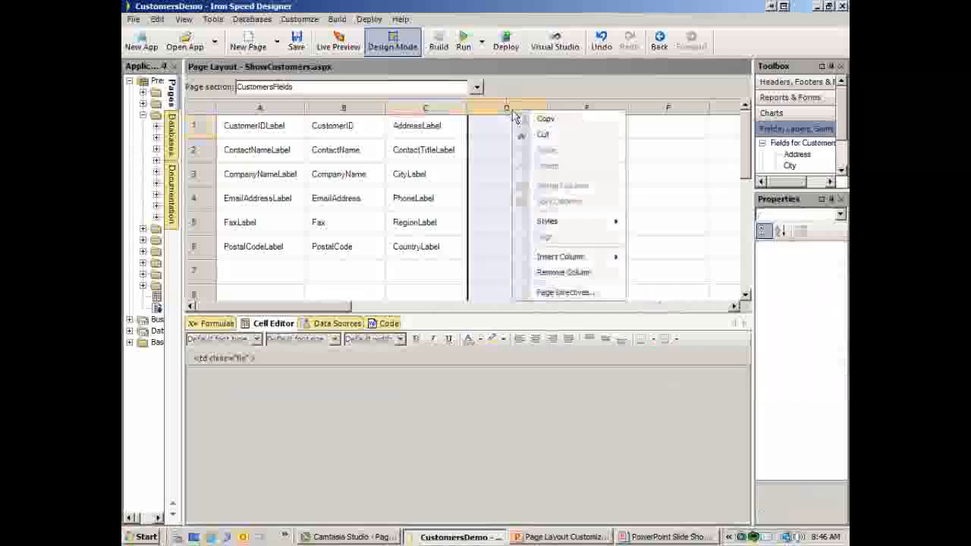
{"action": "left_click", "coordinate": [581, 276]}
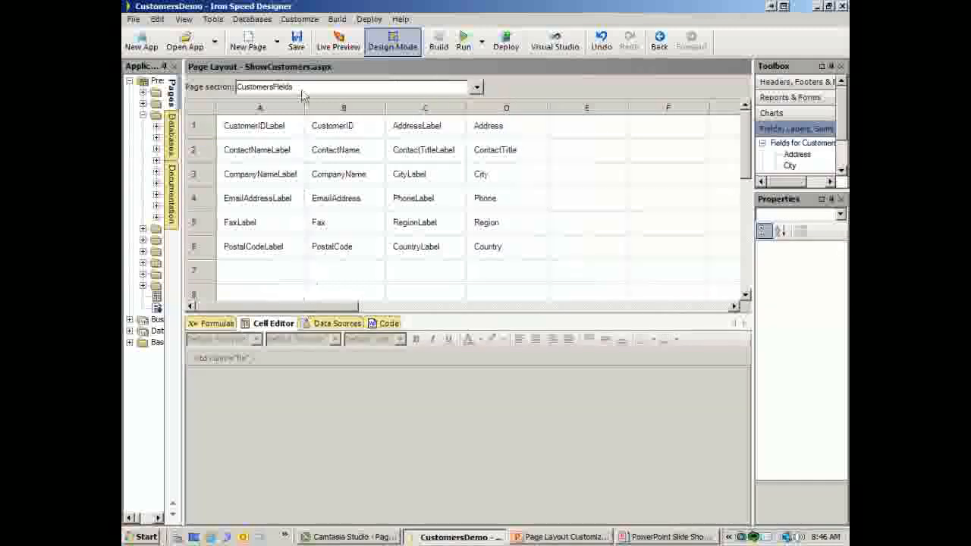
Save and build the application, check the ShowCustomers page in a live preview and return to the layout design.
{"action": "left_click", "coordinate": [297, 42]}
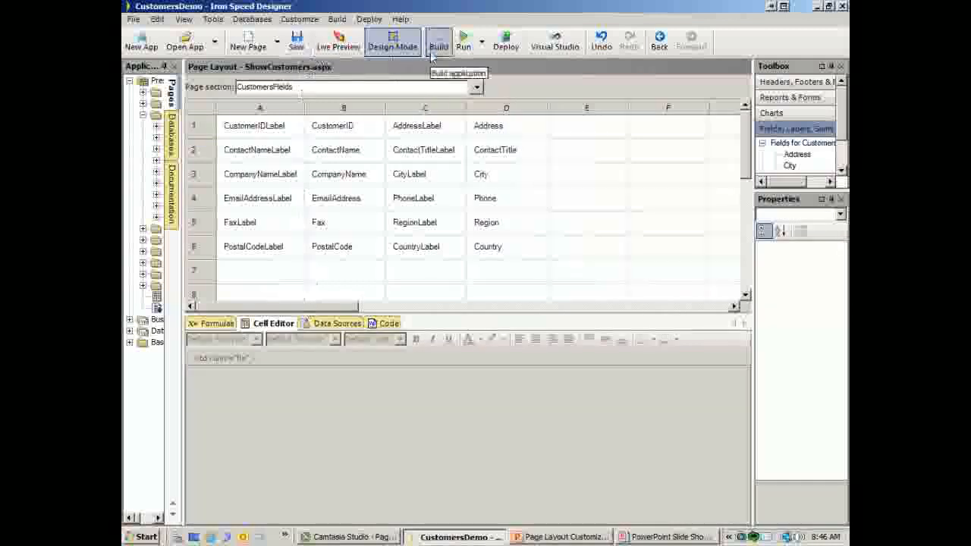
{"action": "left_click", "coordinate": [343, 44]}
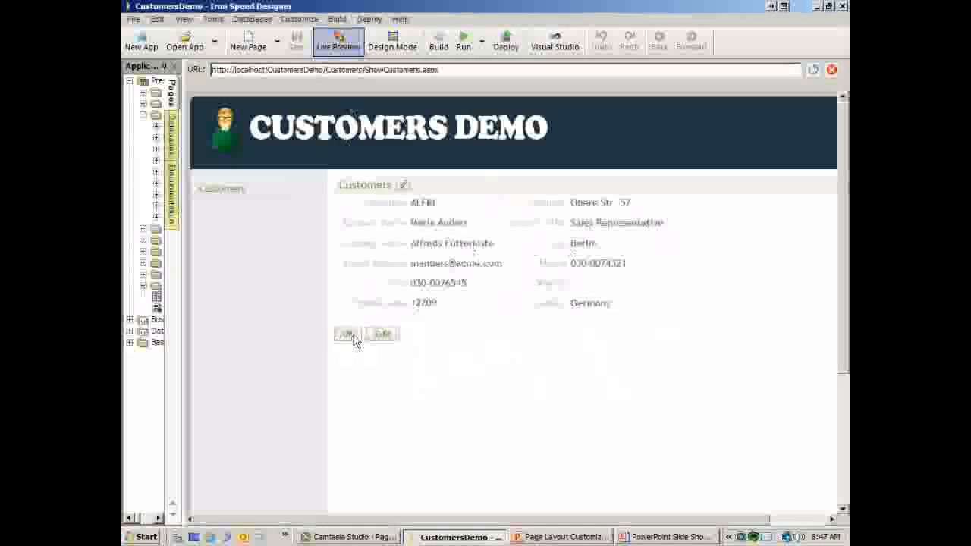
{"action": "left_click", "coordinate": [393, 41]}
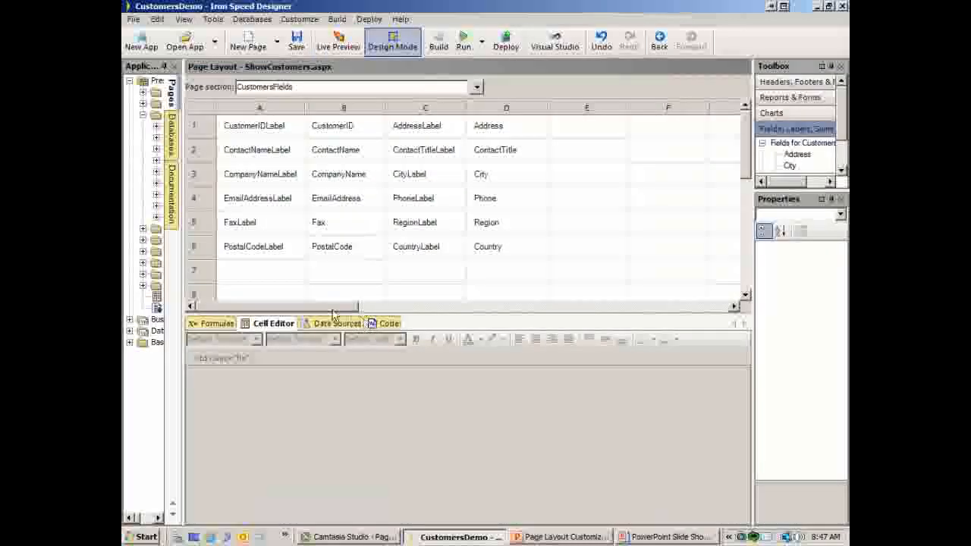
{"action": "left_click_drag", "start_coordinate": [334, 307], "coordinate": [331, 332]}
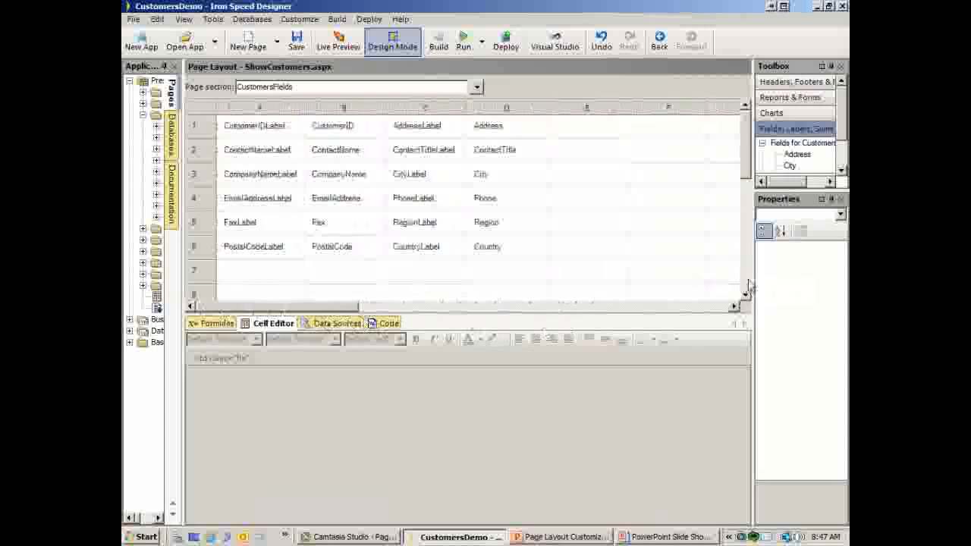
Examine the font type, font size and width options available for the CustomerIDLabel cell.
{"action": "left_click", "coordinate": [261, 127]}
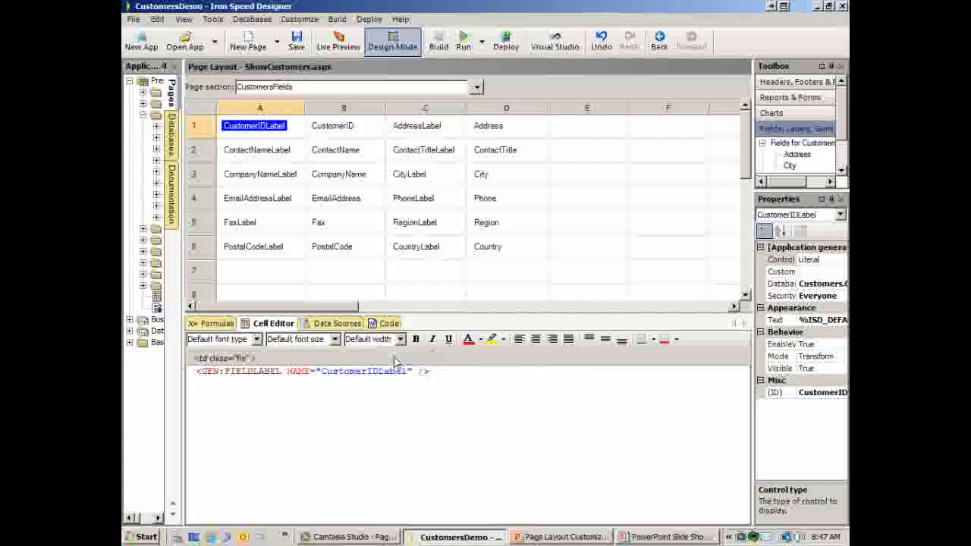
{"action": "left_click", "coordinate": [257, 340]}
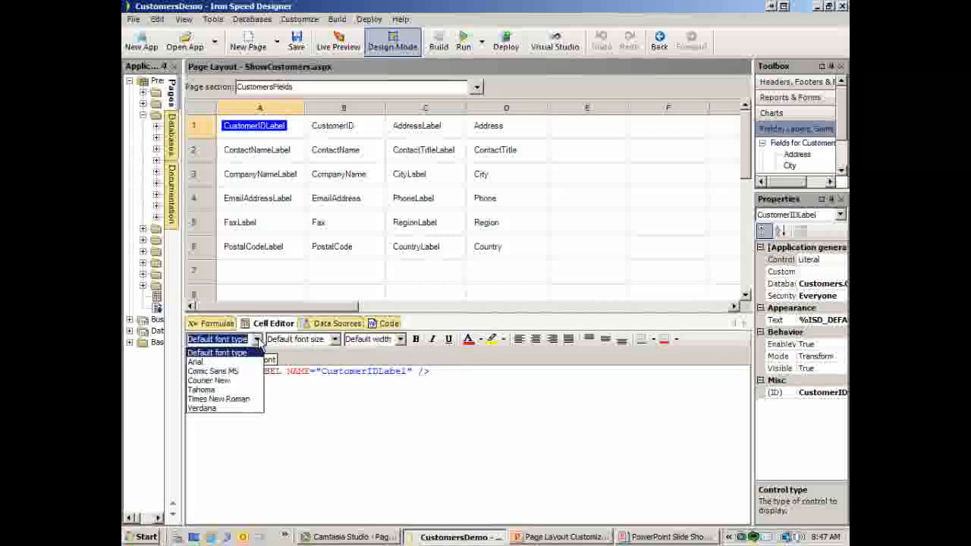
{"action": "left_click", "coordinate": [257, 339]}
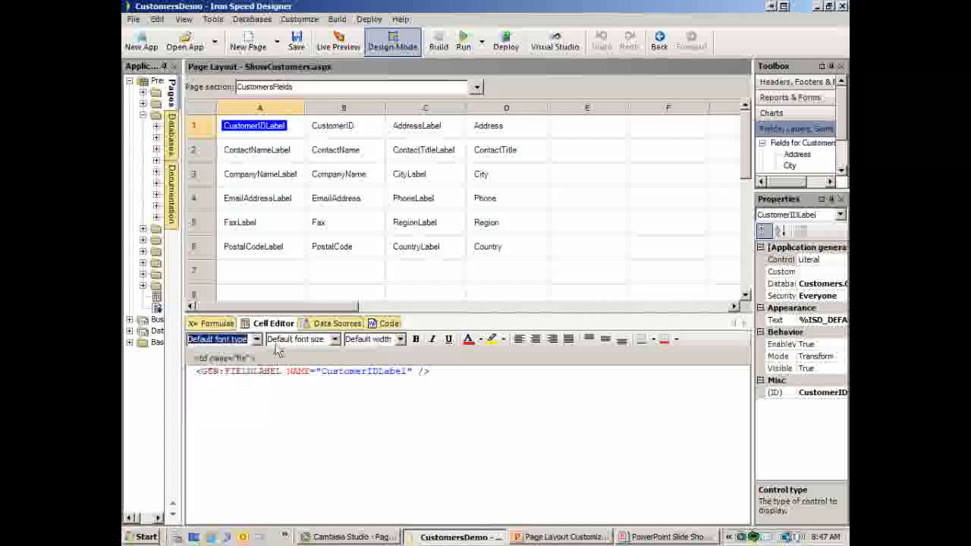
{"action": "left_click", "coordinate": [335, 339]}
{"action": "left_click", "coordinate": [334, 341]}
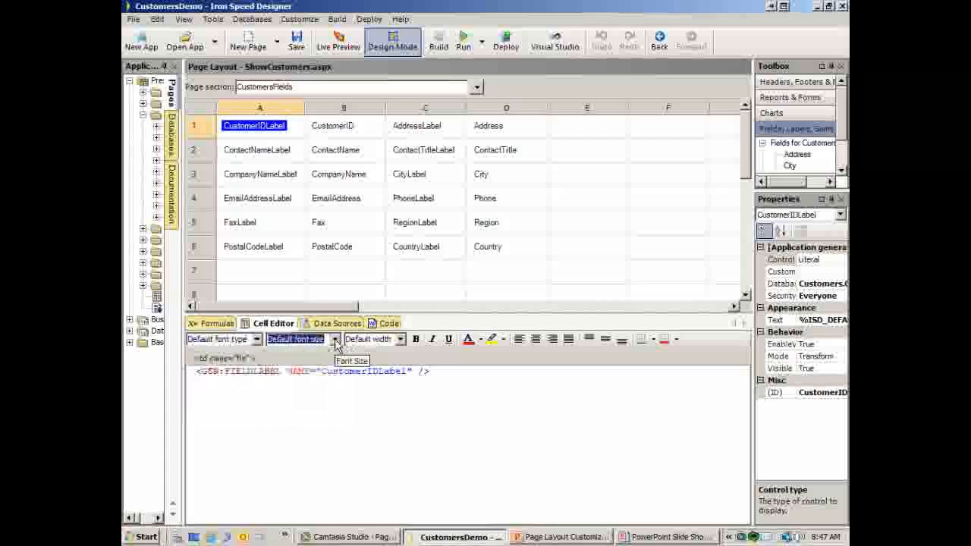
{"action": "left_click", "coordinate": [400, 339]}
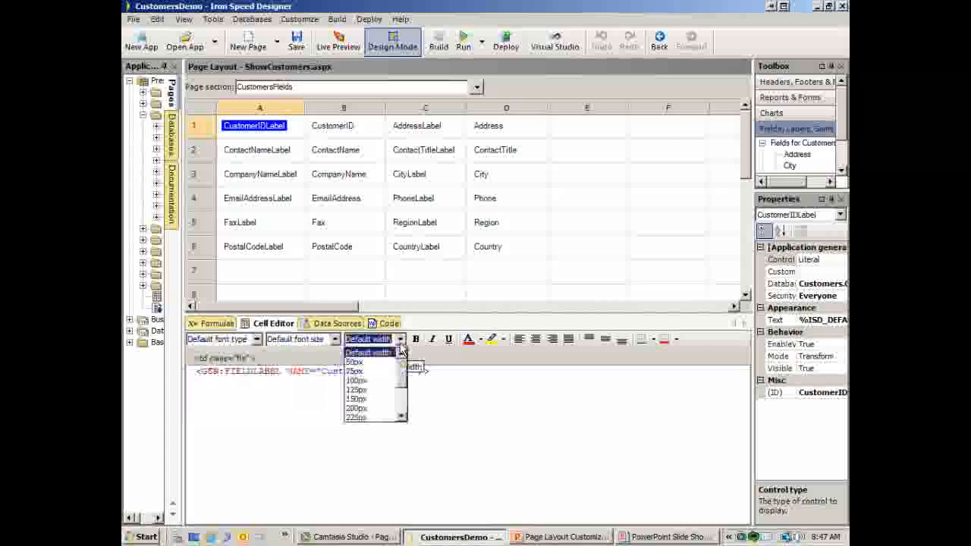
{"action": "left_click", "coordinate": [400, 349]}
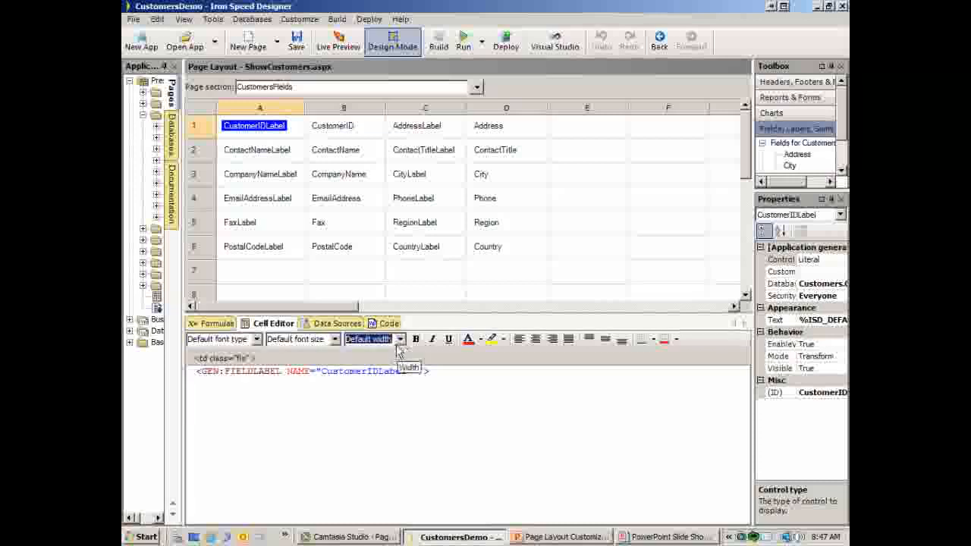
{"action": "left_click", "coordinate": [400, 342]}
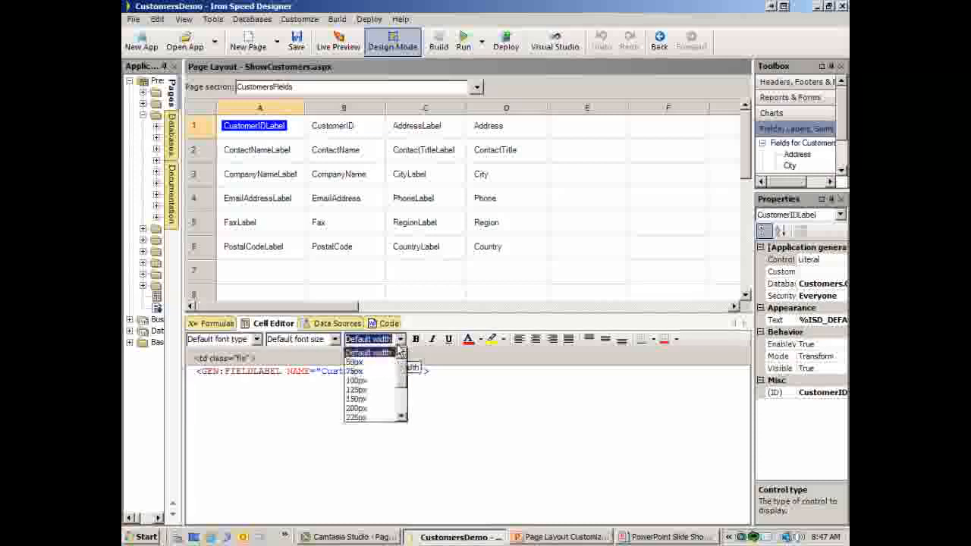
{"action": "left_click", "coordinate": [400, 349]}
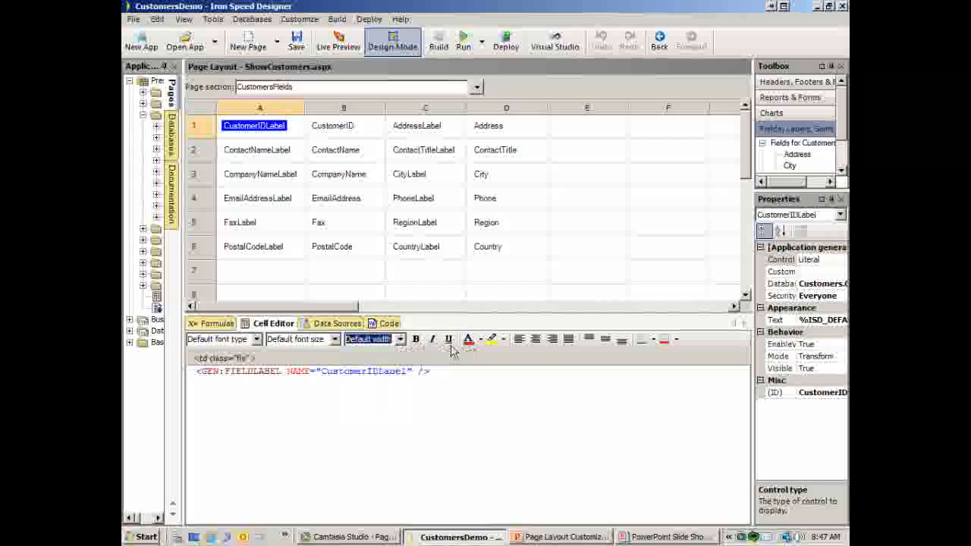
Underline the CustomerID value in cell B1.
{"action": "left_click", "coordinate": [345, 128]}
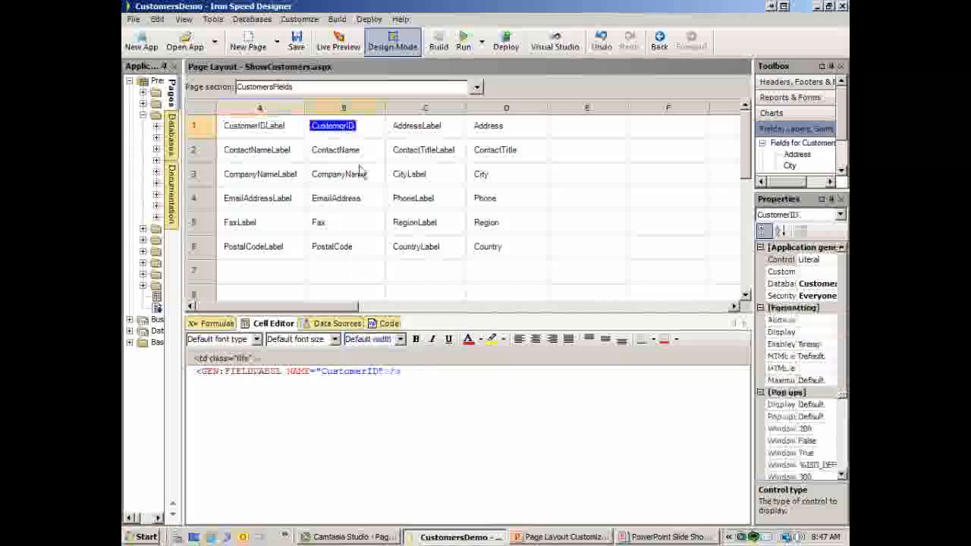
{"action": "left_click", "coordinate": [450, 341]}
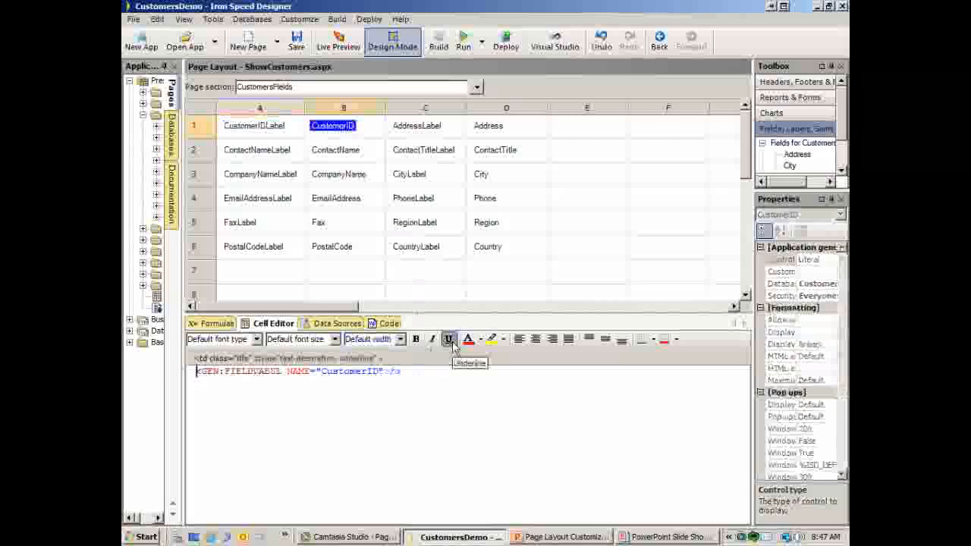
Save and build the application, check the underlined CustomerID value in a live preview and return to the layout design.
{"action": "left_click", "coordinate": [292, 53]}
{"action": "left_click", "coordinate": [440, 44]}
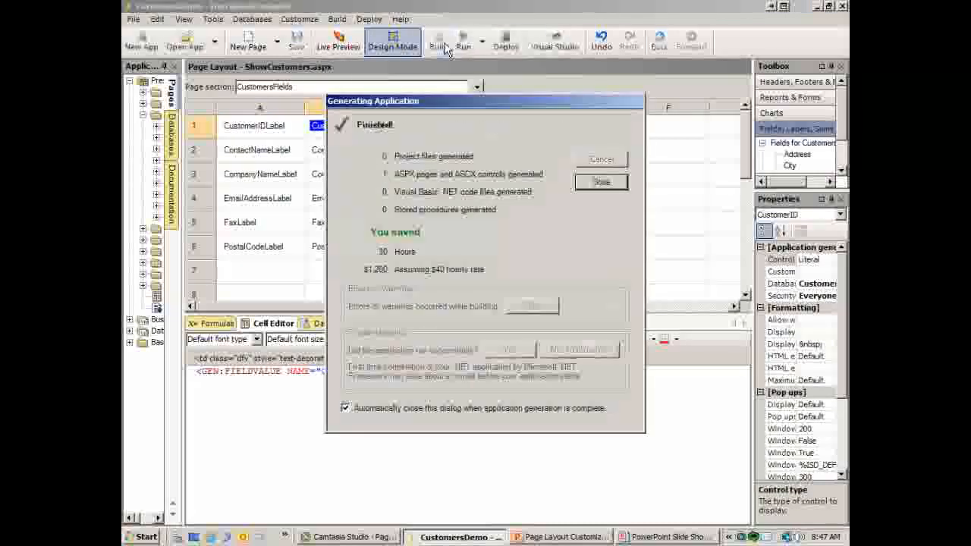
{"action": "left_click", "coordinate": [328, 59]}
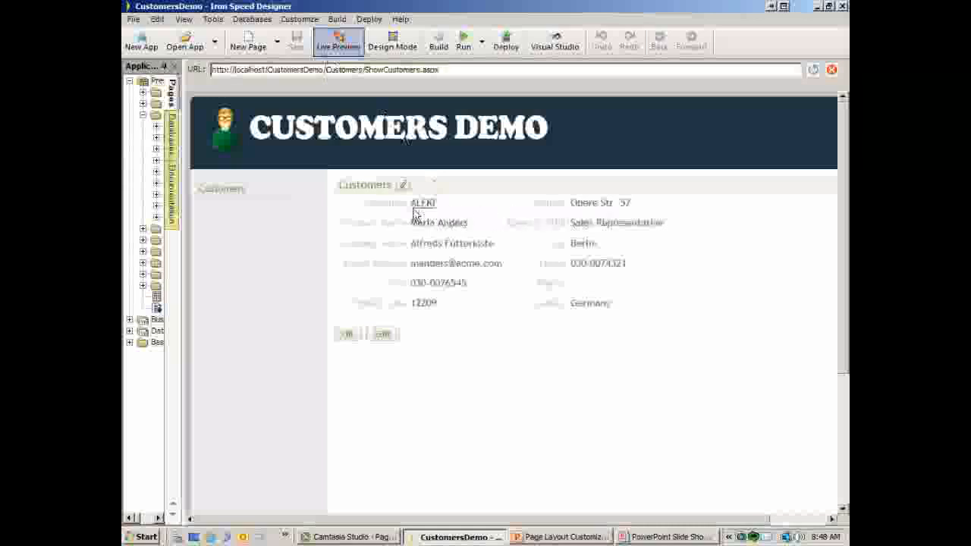
{"action": "left_click", "coordinate": [393, 47]}
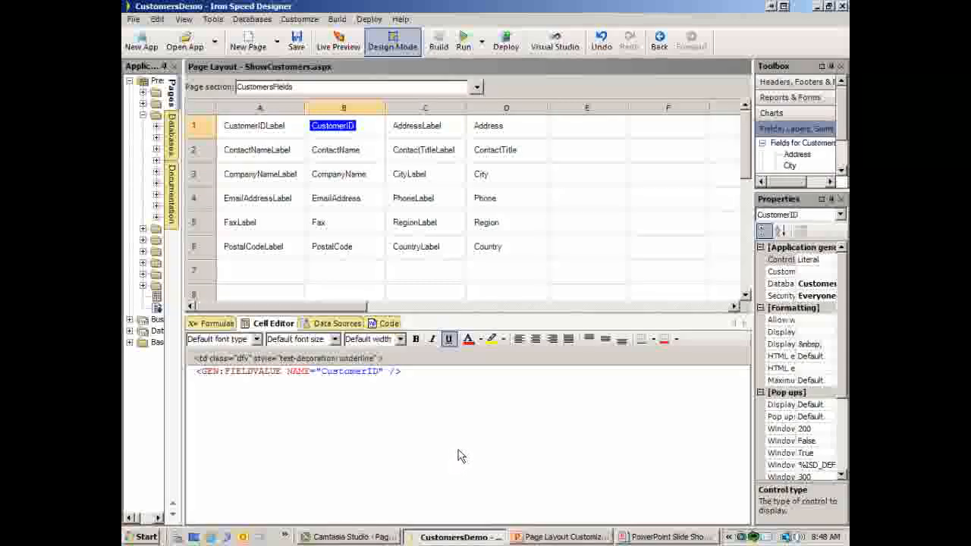
Switch to the PowerPoint slide show about customizing cell contents with the Cell Editor.
{"action": "left_click", "coordinate": [673, 537]}
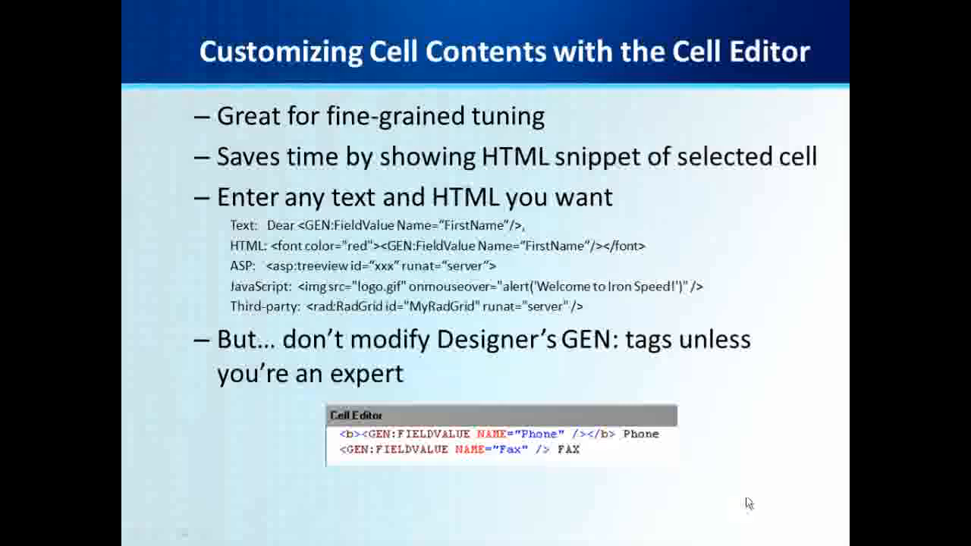
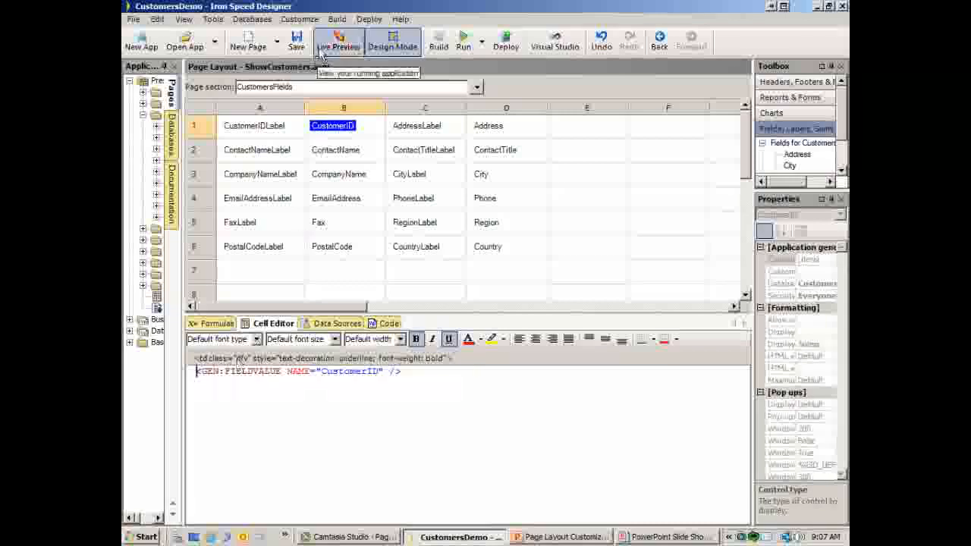
Build the application, check the bold, underlined CustomerID value in a live preview and return to the layout design.
{"action": "left_click", "coordinate": [449, 46]}
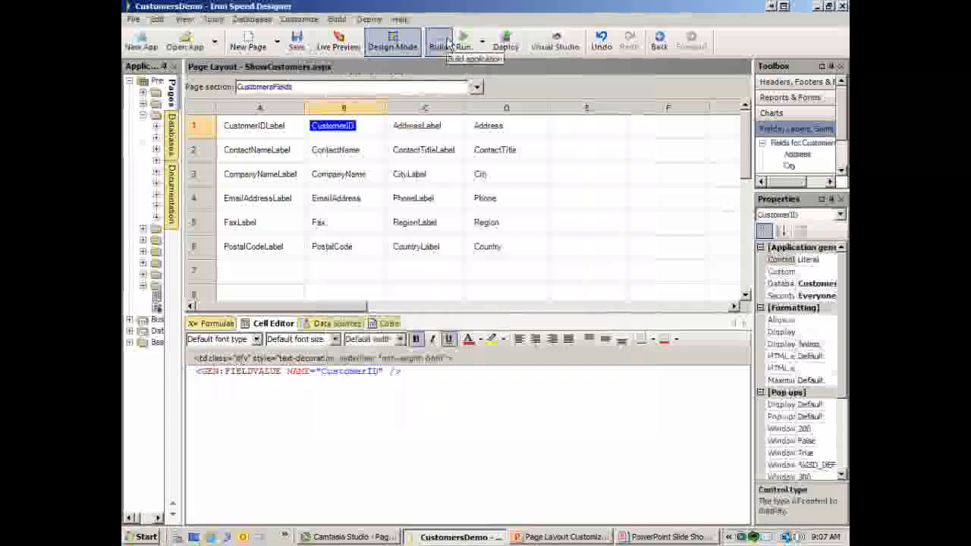
{"action": "left_click", "coordinate": [350, 41]}
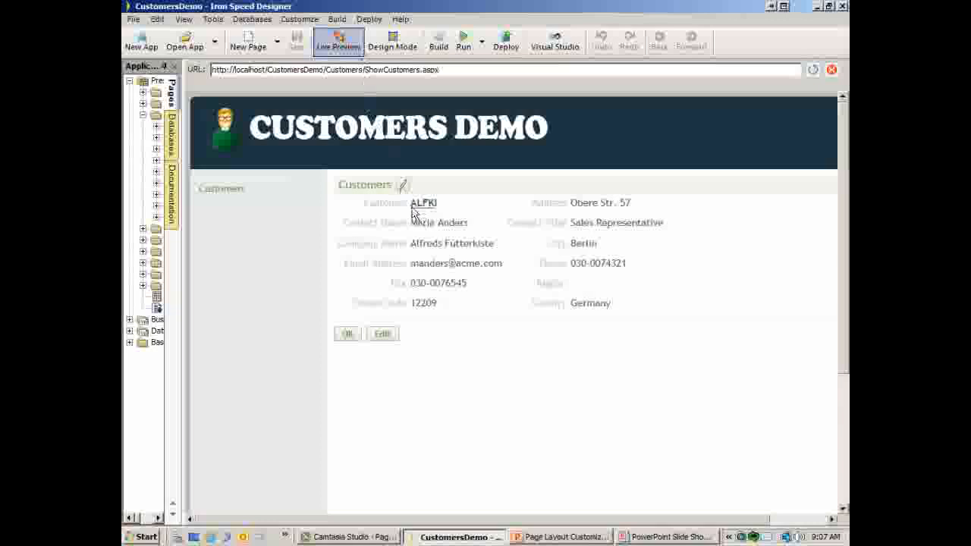
{"action": "left_click", "coordinate": [392, 41]}
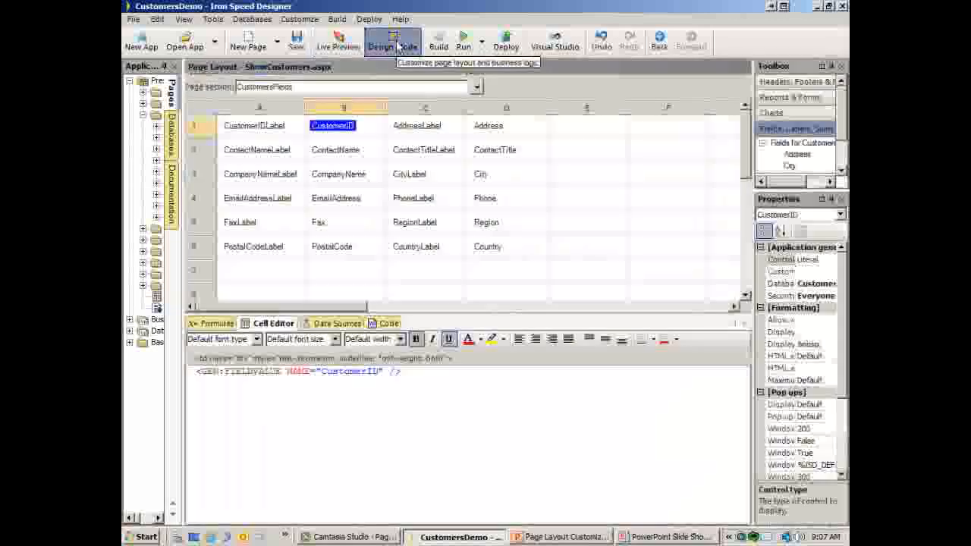
Turn off the bold cell formatting of CustomerID and wrap its field tag in <b> and </b> in the cell code.
{"action": "left_click", "coordinate": [417, 339]}
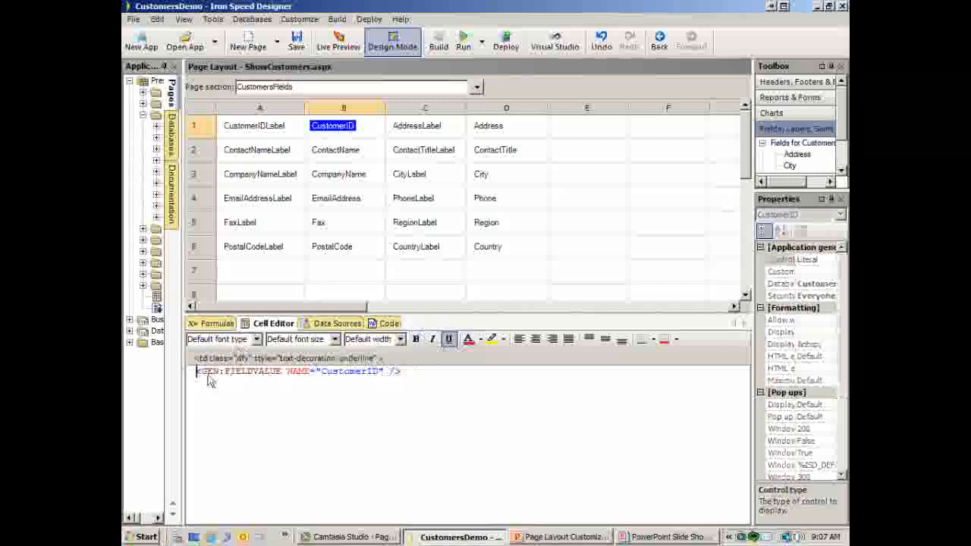
{"action": "type", "text": "<b>"}
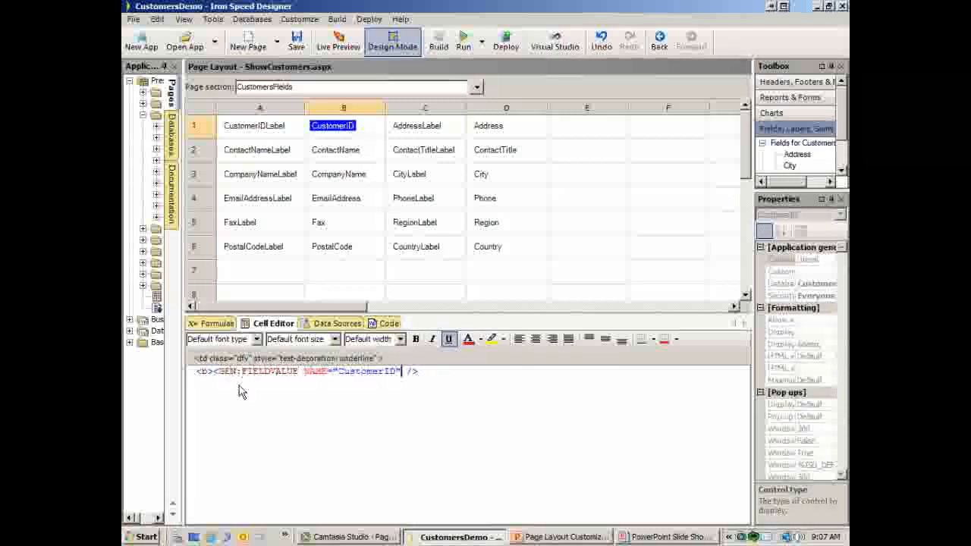
{"action": "type", "text": "</b>"}
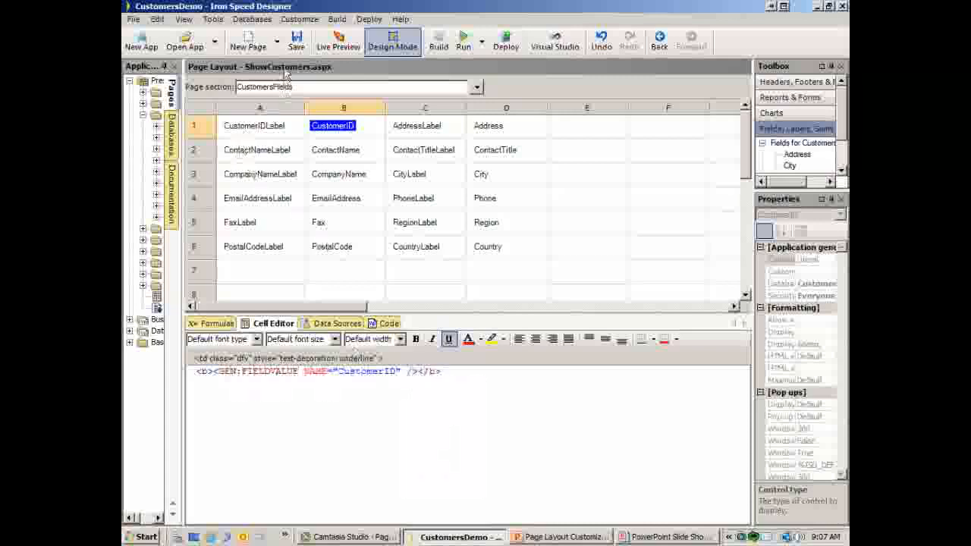
Save and build the application, check the CustomerID value with the HTML bold tags in a live preview and return to the design.
{"action": "left_click", "coordinate": [295, 39]}
{"action": "left_click", "coordinate": [458, 53]}
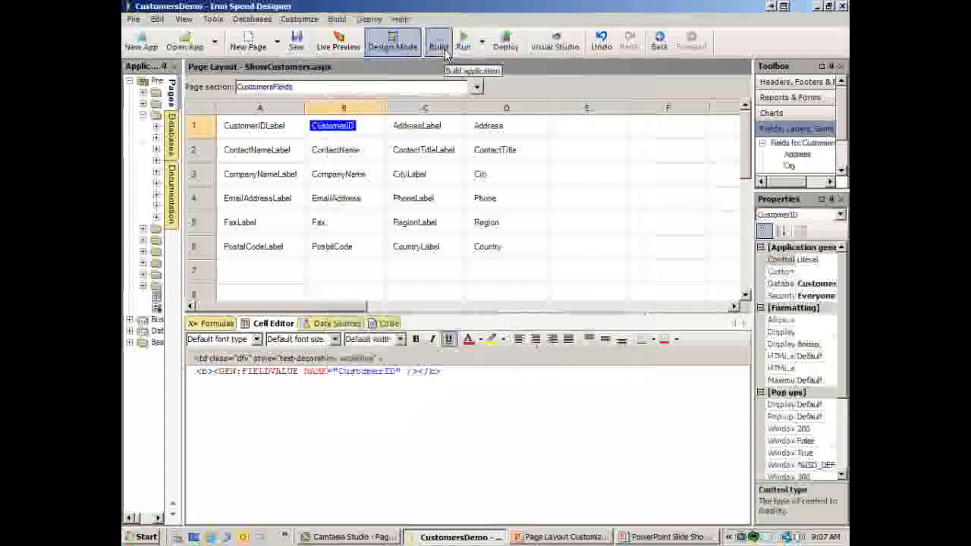
{"action": "left_click", "coordinate": [340, 45]}
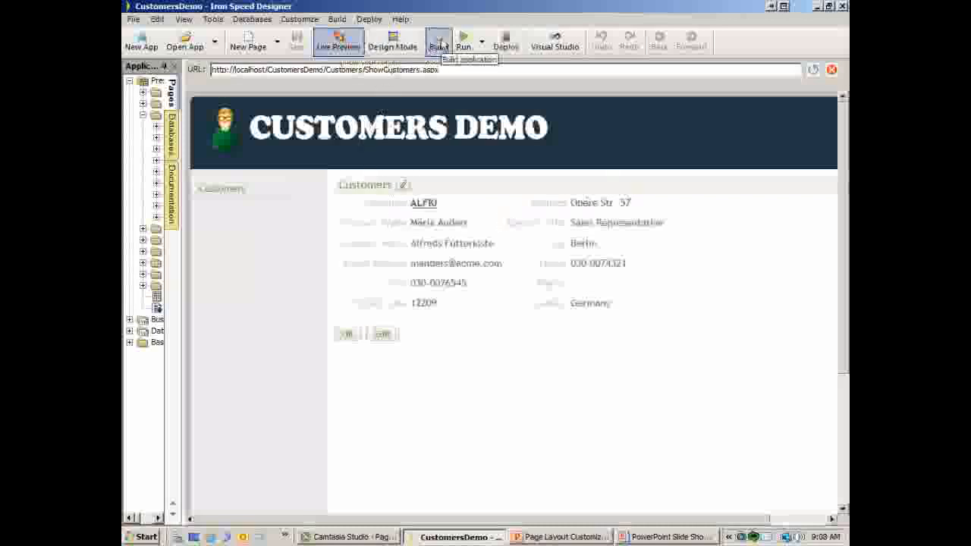
{"action": "left_click", "coordinate": [395, 42]}
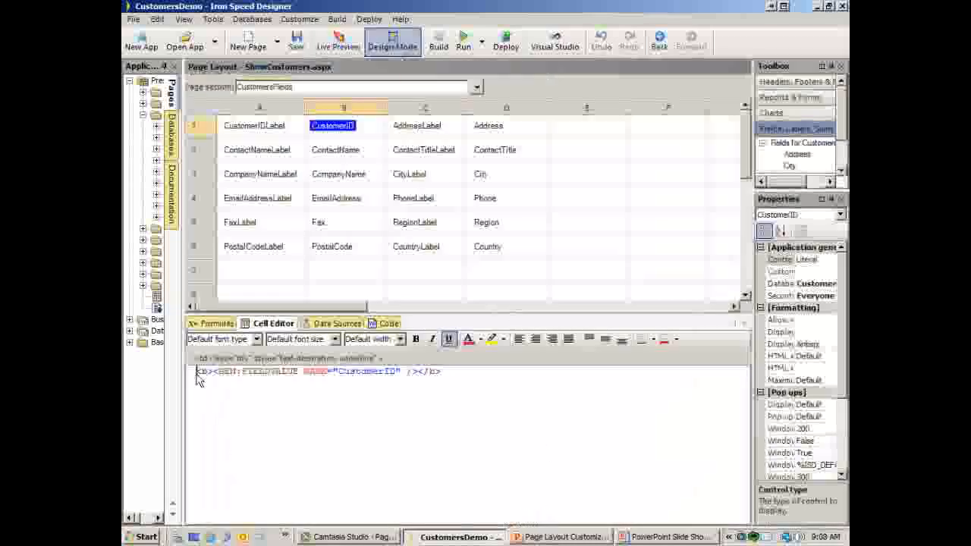
Remove the <b> and </b> tags around the CustomerID field tag in the cell code.
{"action": "key", "text": "Delete"}
{"action": "key", "text": "Delete"}
{"action": "key", "text": "Delete"}
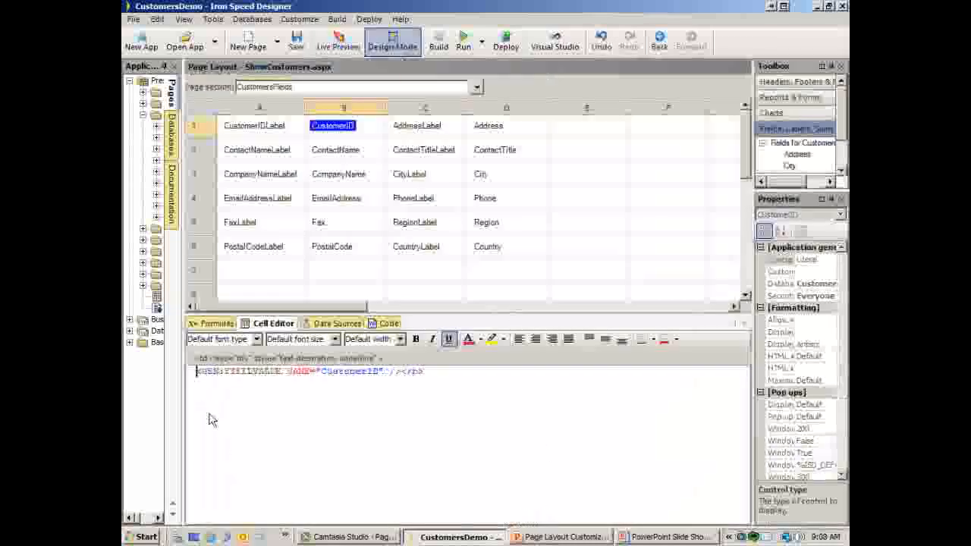
{"action": "key", "text": "Right"}
{"action": "key", "text": "Right"}
{"action": "key", "text": "Right"}
{"action": "key", "text": "Right"}
{"action": "key", "text": "Right"}
{"action": "key", "text": "Right"}
{"action": "key", "text": "Right"}
{"action": "key", "text": "Right"}
{"action": "key", "text": "Right"}
{"action": "key", "text": "Right"}
{"action": "key", "text": "Right"}
{"action": "key", "text": "Right"}
{"action": "key", "text": "Right"}
{"action": "key", "text": "Right"}
{"action": "key", "text": "Right"}
{"action": "key", "text": "Right"}
{"action": "key", "text": "Right"}
{"action": "key", "text": "Right"}
{"action": "key", "text": "Right"}
{"action": "key", "text": "Right"}
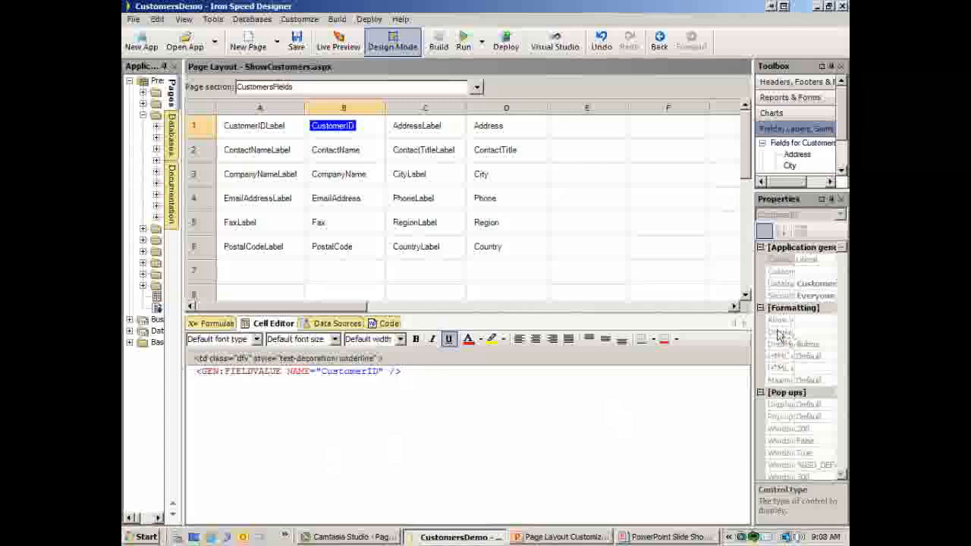
Enlarge the Toolbox in height and width and show its Headers, Footers & Menus components.
{"action": "left_click_drag", "start_coordinate": [816, 196], "coordinate": [815, 334]}
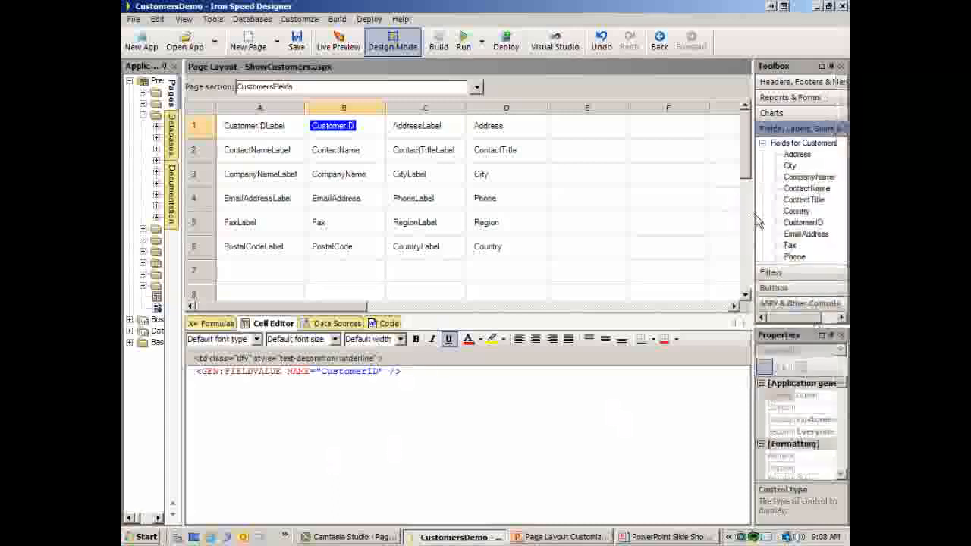
{"action": "left_click_drag", "start_coordinate": [756, 220], "coordinate": [657, 262]}
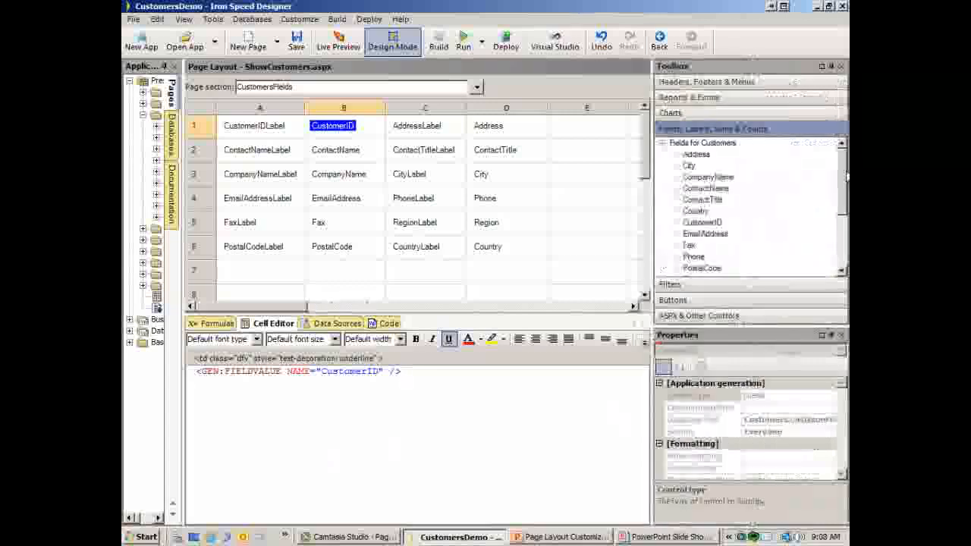
{"action": "left_click", "coordinate": [711, 84]}
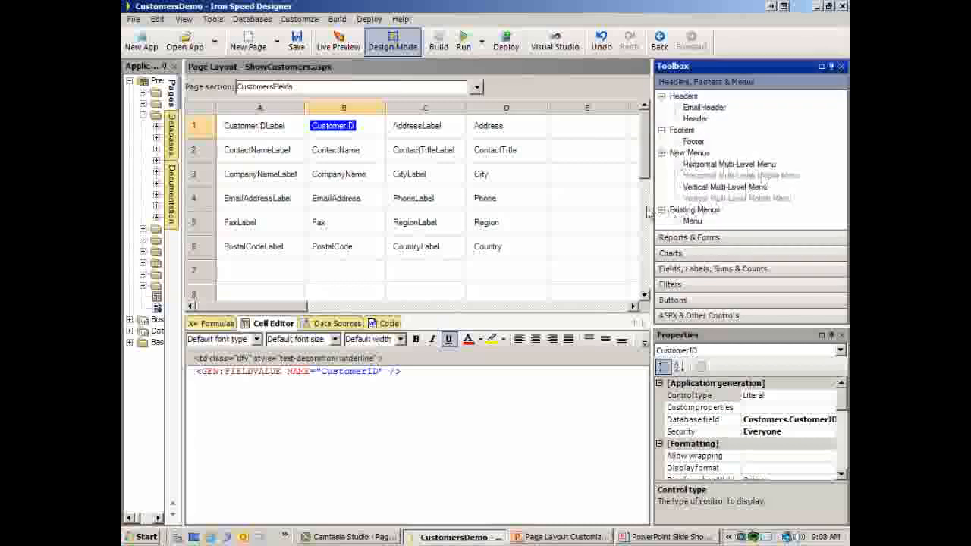
Examine the Reports & Forms components, expanding the Data Entry Form, Report, Workflow and Crystal Reports entries.
{"action": "left_click", "coordinate": [695, 238]}
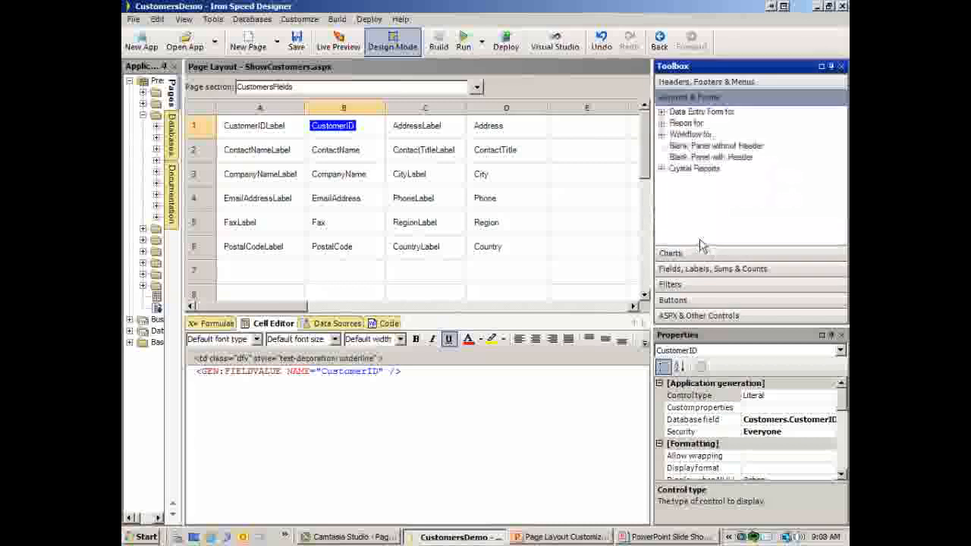
{"action": "left_click", "coordinate": [662, 112]}
{"action": "left_click", "coordinate": [675, 123]}
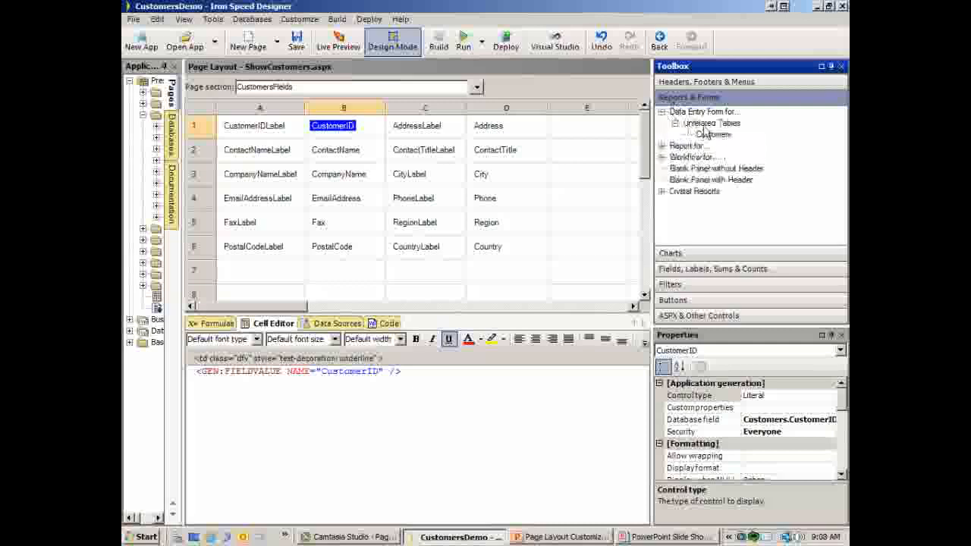
{"action": "left_click", "coordinate": [661, 146]}
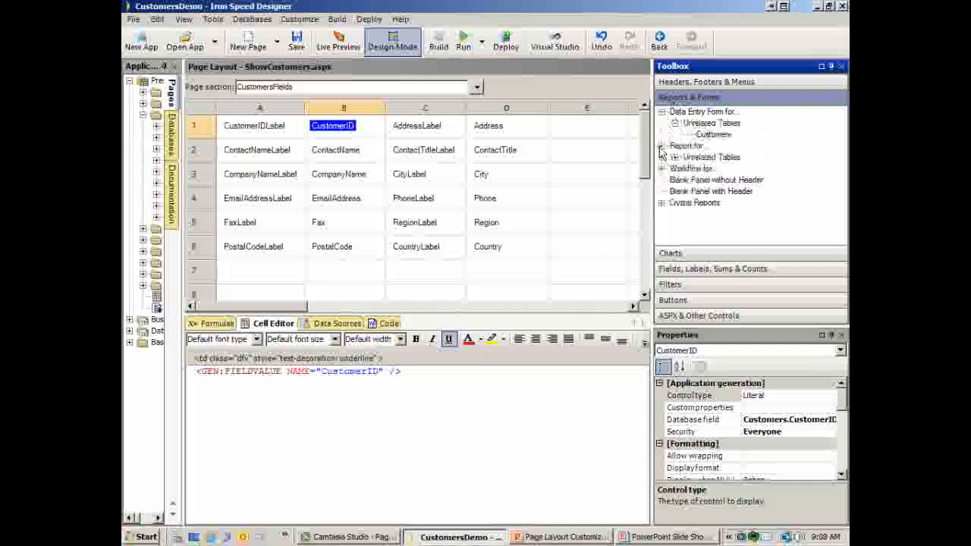
{"action": "left_click", "coordinate": [675, 157]}
{"action": "left_click", "coordinate": [661, 180]}
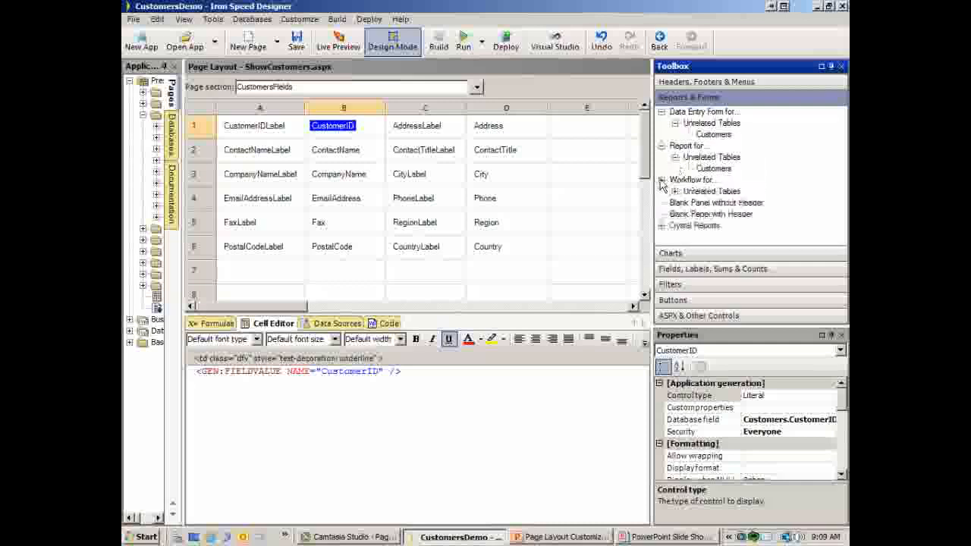
{"action": "left_click", "coordinate": [675, 191]}
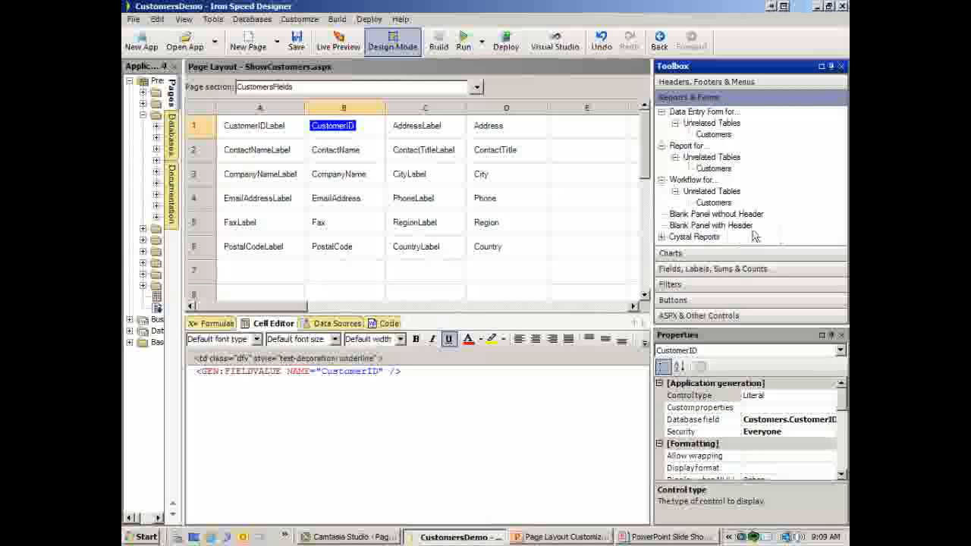
{"action": "left_click", "coordinate": [663, 237]}
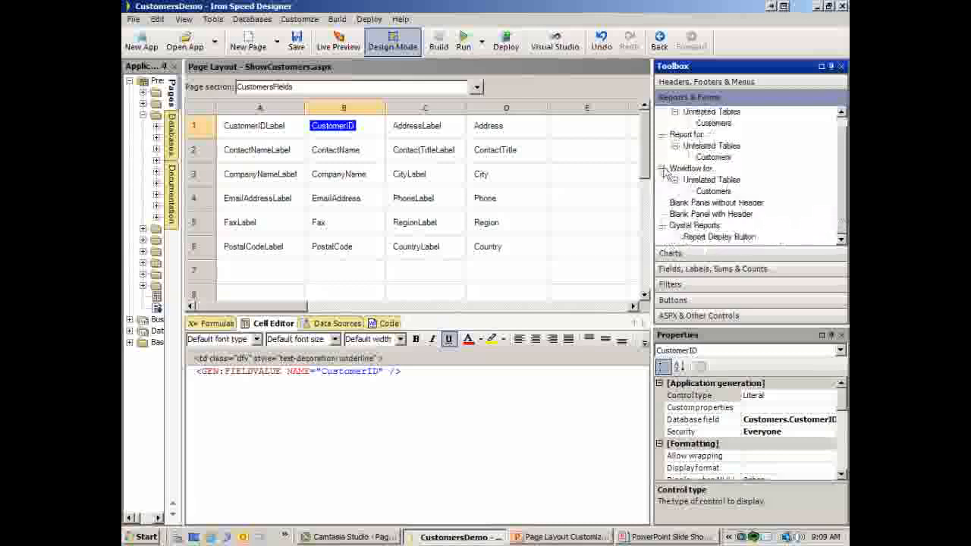
Add a Customers workflow to cell A7 with the Select and Show Record panel type and keep the default panel options.
{"action": "left_click", "coordinate": [715, 192]}
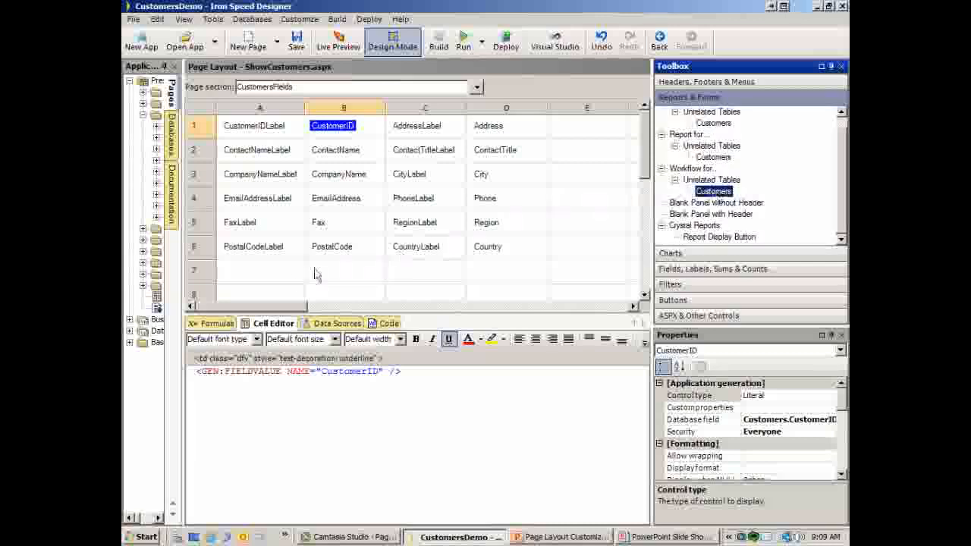
{"action": "left_click", "coordinate": [242, 280]}
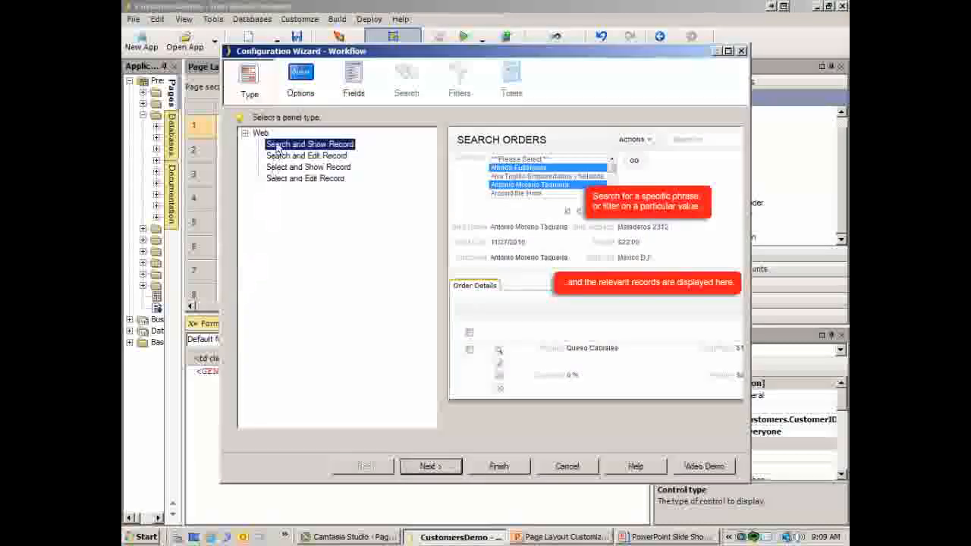
{"action": "left_click", "coordinate": [297, 170]}
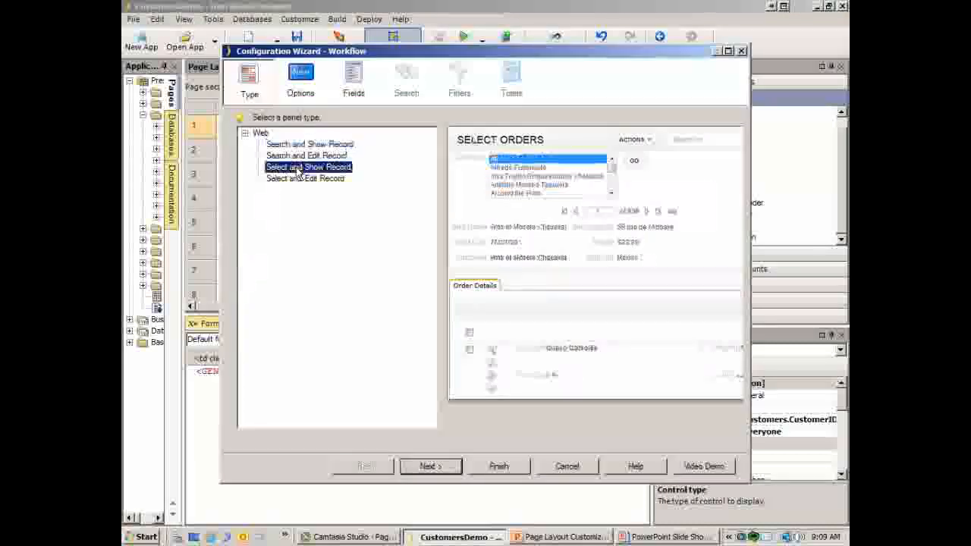
{"action": "left_click", "coordinate": [430, 466]}
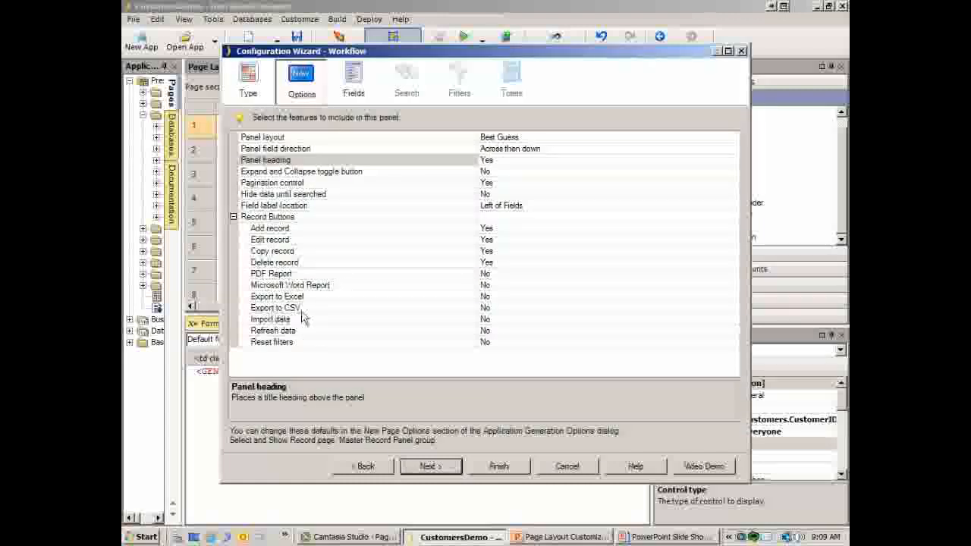
{"action": "left_click", "coordinate": [280, 265]}
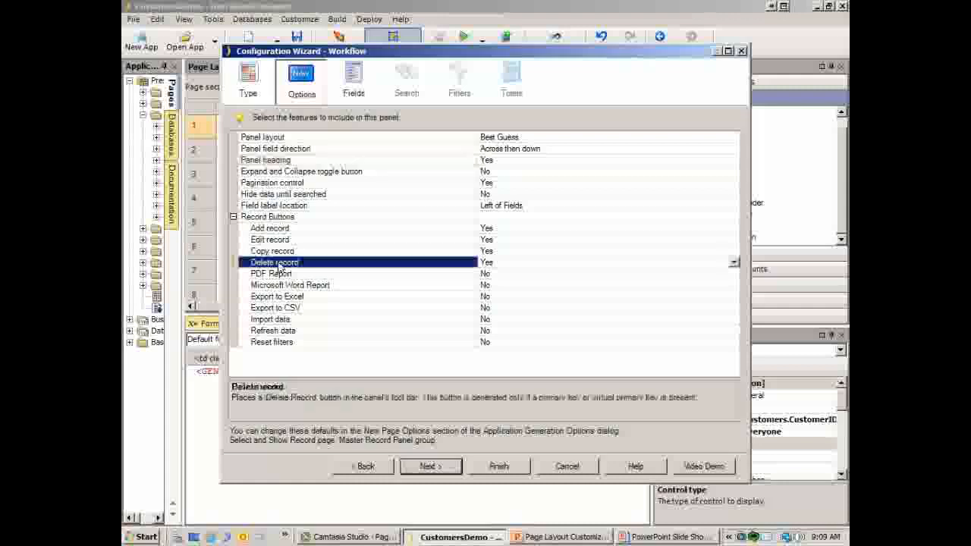
{"action": "left_click", "coordinate": [440, 468]}
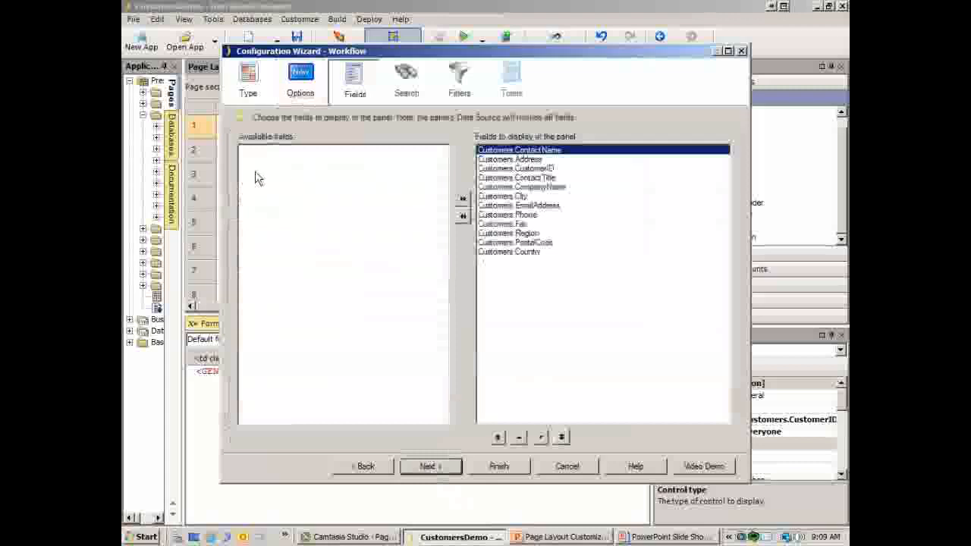
Remove ContactName, Address, CustomerID and ContactTitle from the fields displayed in the workflow panel.
{"action": "double_click", "coordinate": [504, 155]}
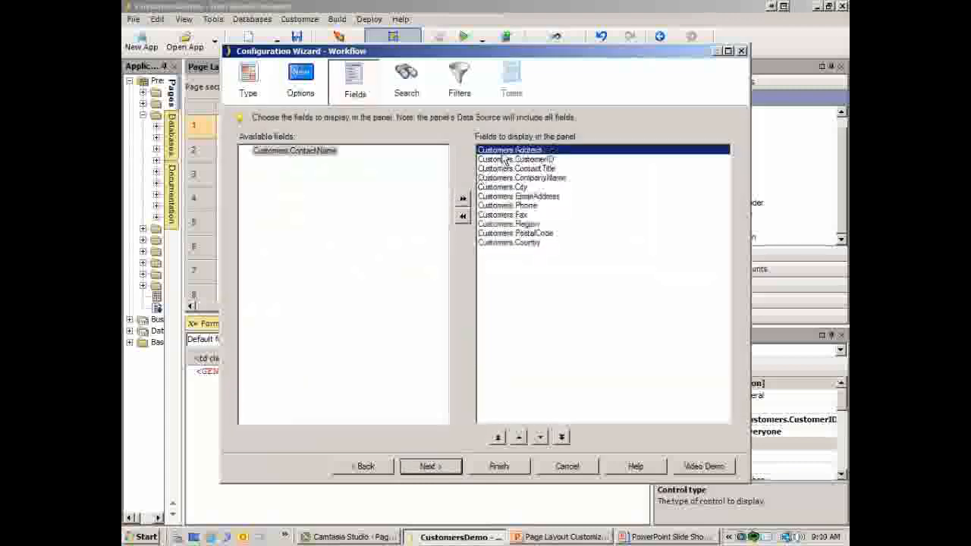
{"action": "double_click", "coordinate": [504, 155]}
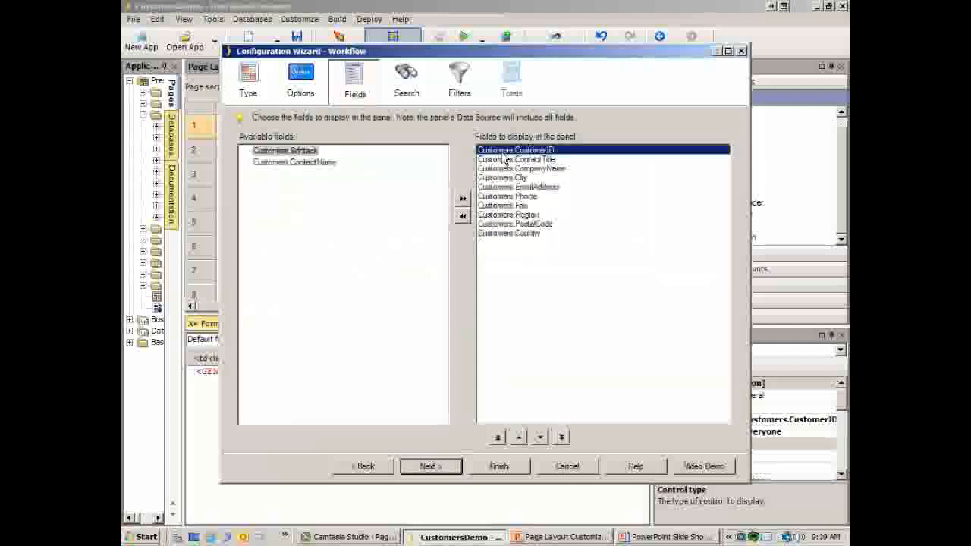
{"action": "double_click", "coordinate": [504, 155]}
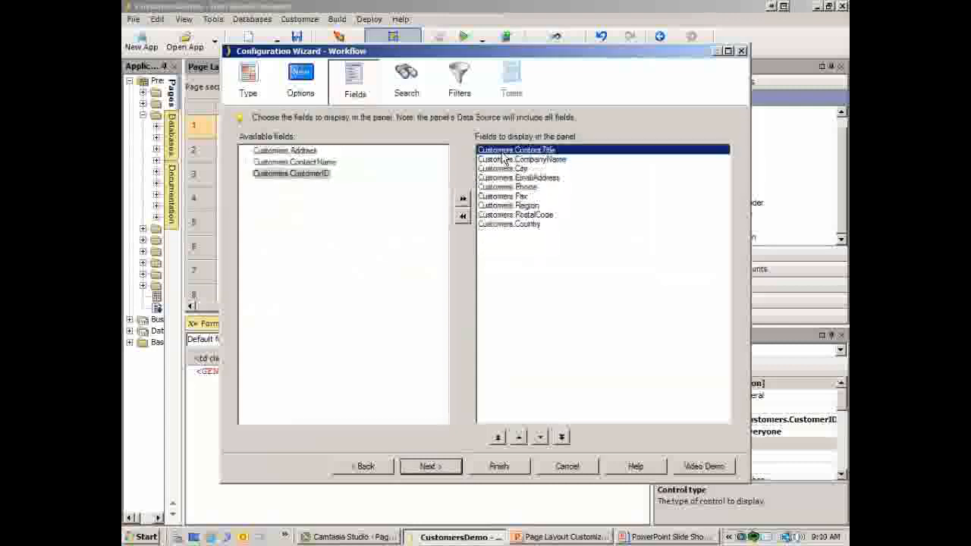
{"action": "double_click", "coordinate": [503, 155]}
{"action": "left_click", "coordinate": [440, 467]}
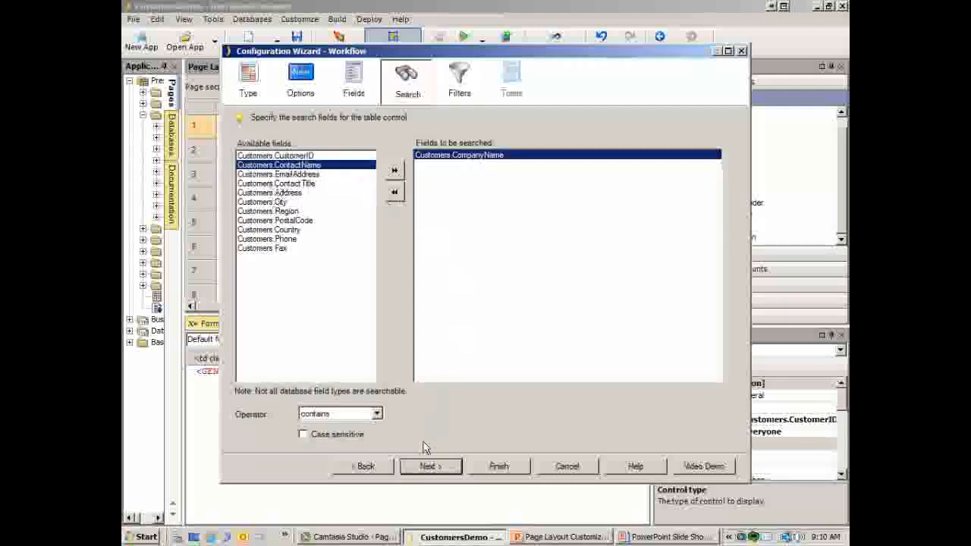
Keep CompanyName as the search field, show a popup filter for Customers.ContactName and finish the workflow configuration.
{"action": "left_click", "coordinate": [454, 472]}
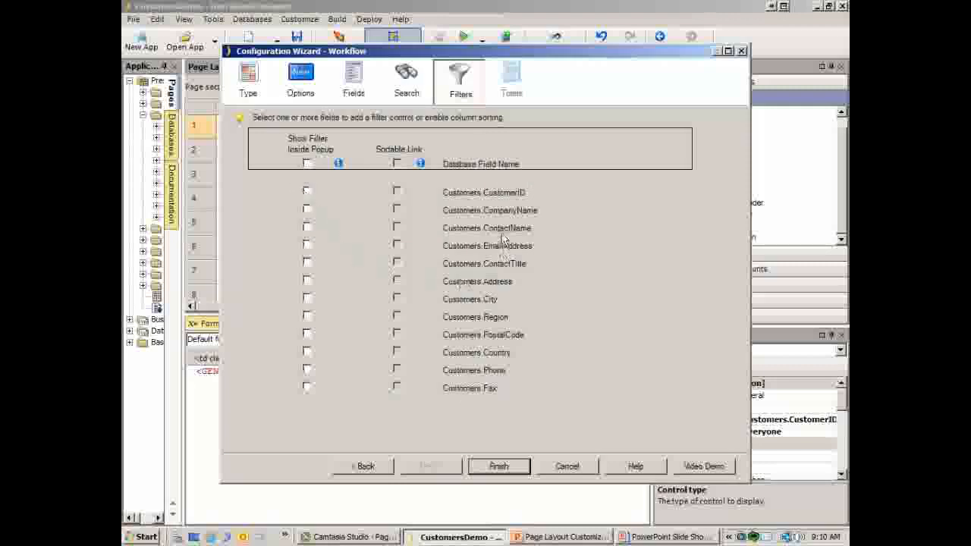
{"action": "left_click", "coordinate": [308, 226]}
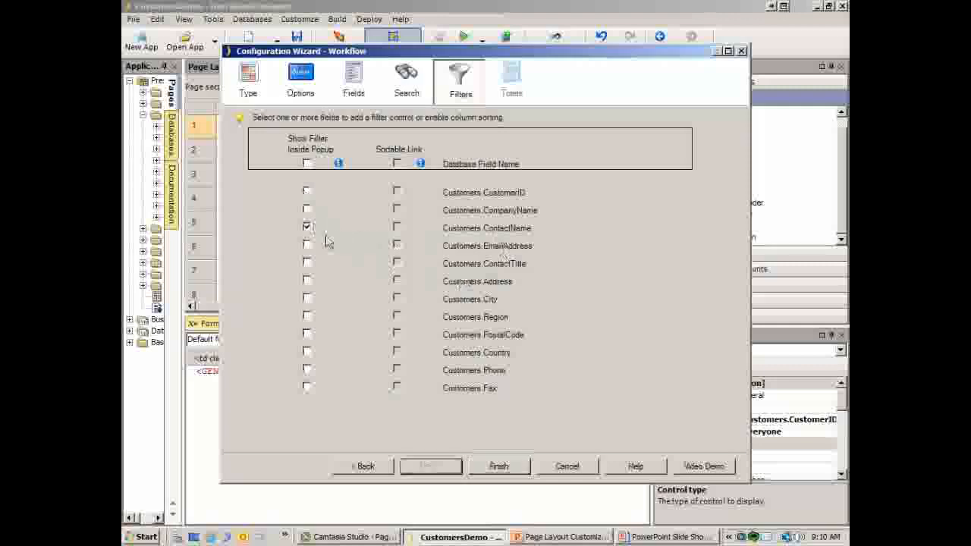
{"action": "left_click", "coordinate": [494, 466]}
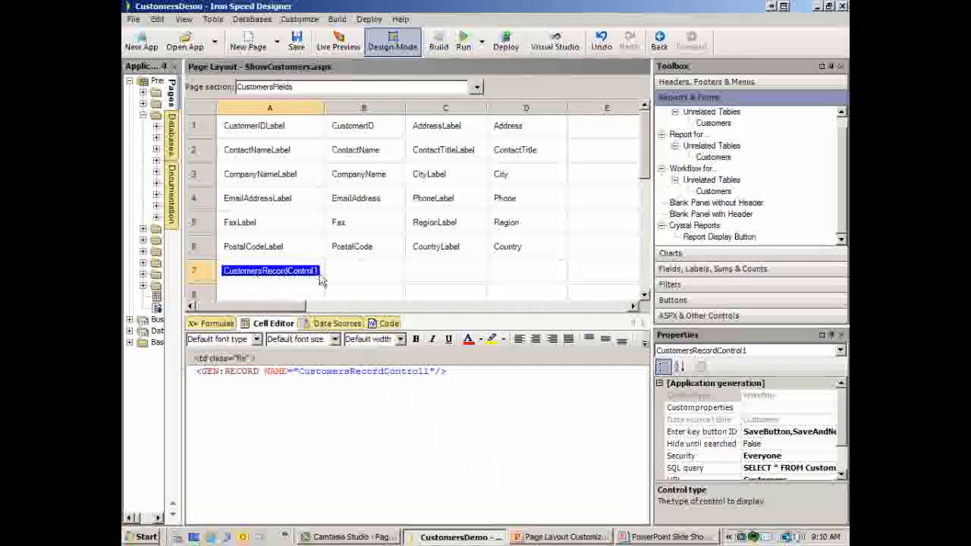
Build the application and check the added Select Customers workflow panel in a live preview.
{"action": "left_click", "coordinate": [442, 40]}
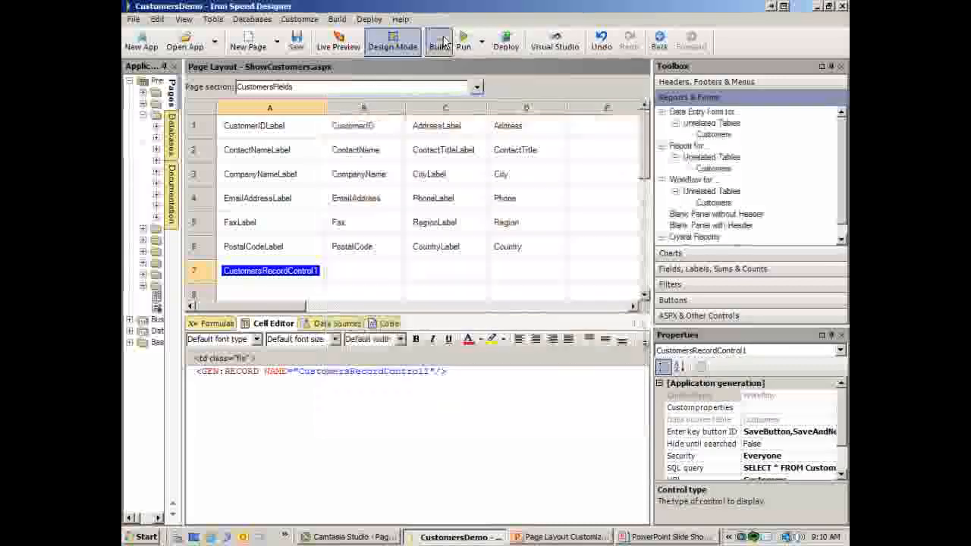
{"action": "left_click", "coordinate": [343, 40]}
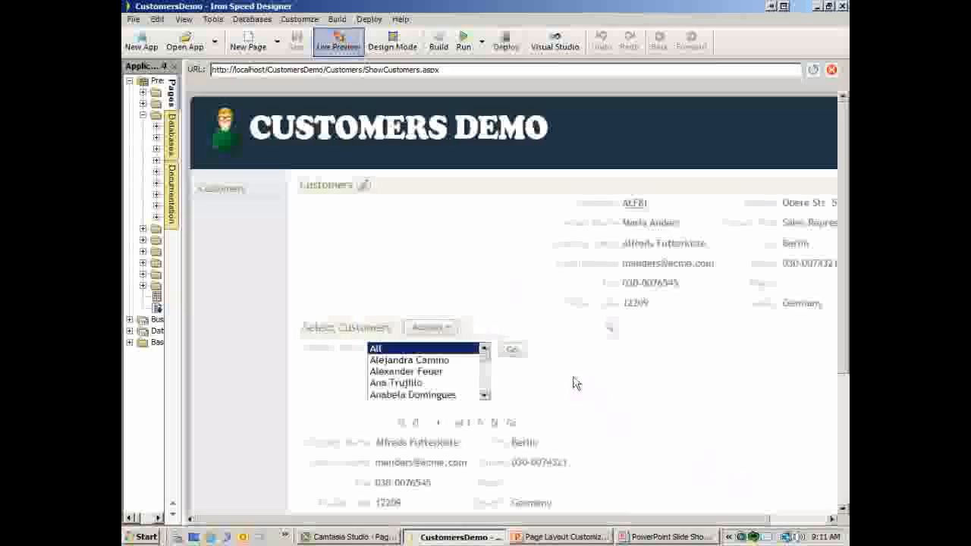
Return to the page layout design and insert an empty row above row 7, which holds the workflow panel.
{"action": "scroll", "coordinate": [575, 383], "scroll_direction": "down", "scroll_amount": 3}
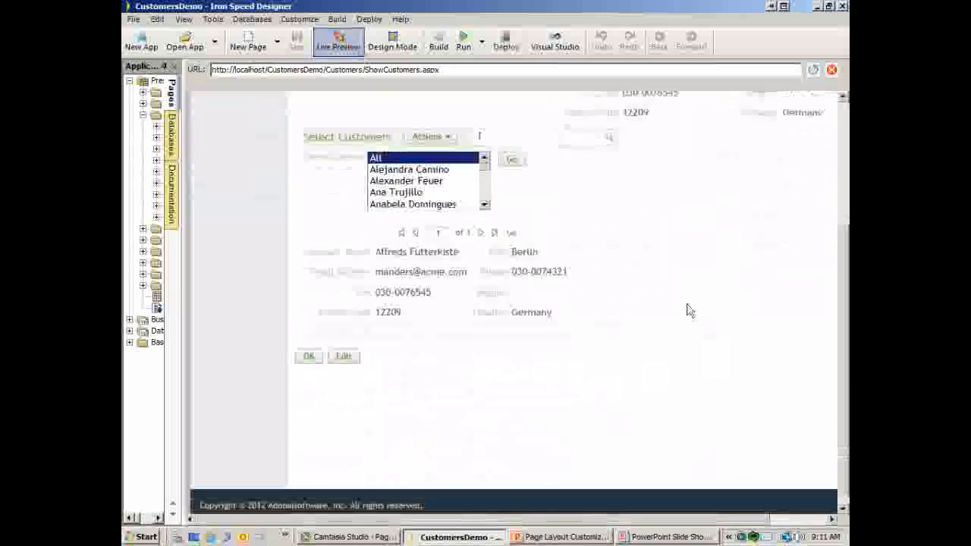
{"action": "left_click_drag", "start_coordinate": [845, 378], "coordinate": [846, 232]}
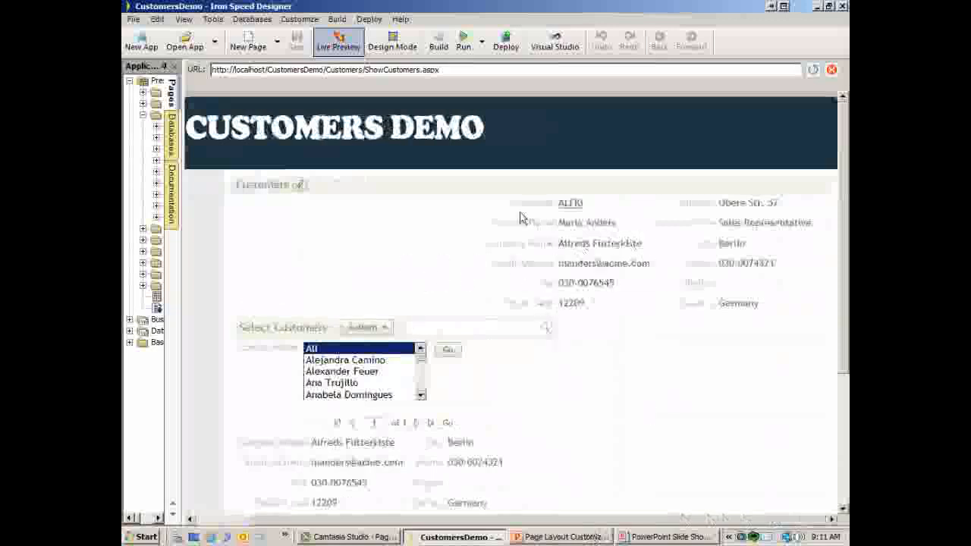
{"action": "left_click", "coordinate": [398, 42]}
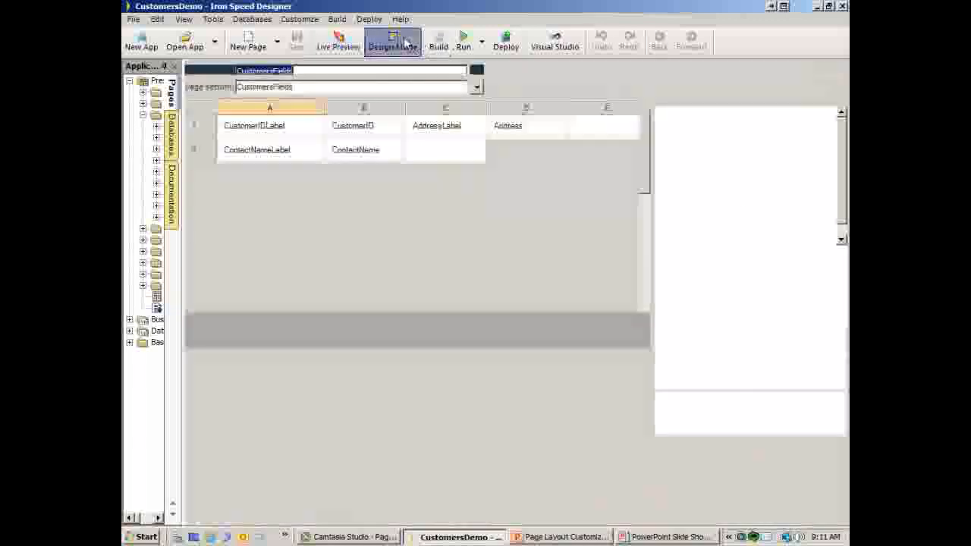
{"action": "left_click_drag", "start_coordinate": [644, 173], "coordinate": [646, 198]}
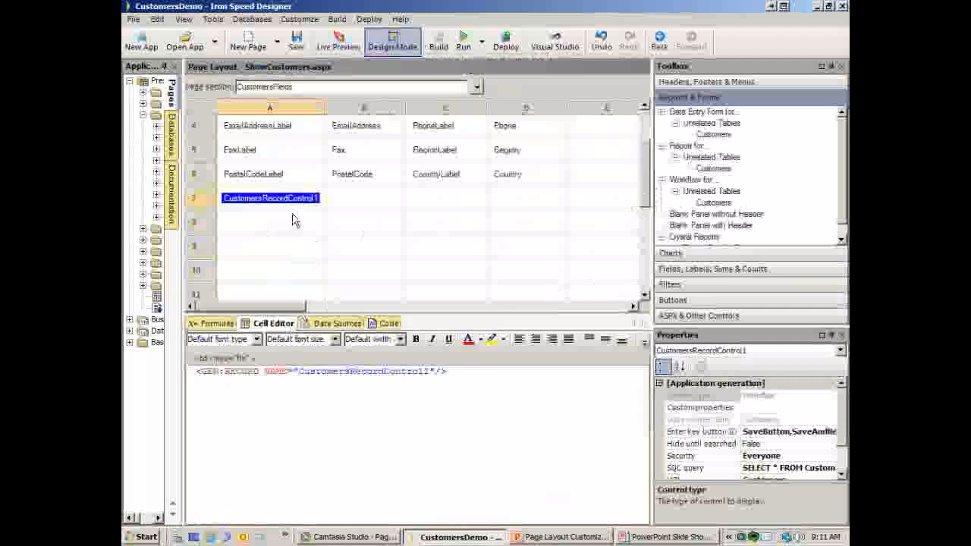
{"action": "right_click", "coordinate": [208, 210]}
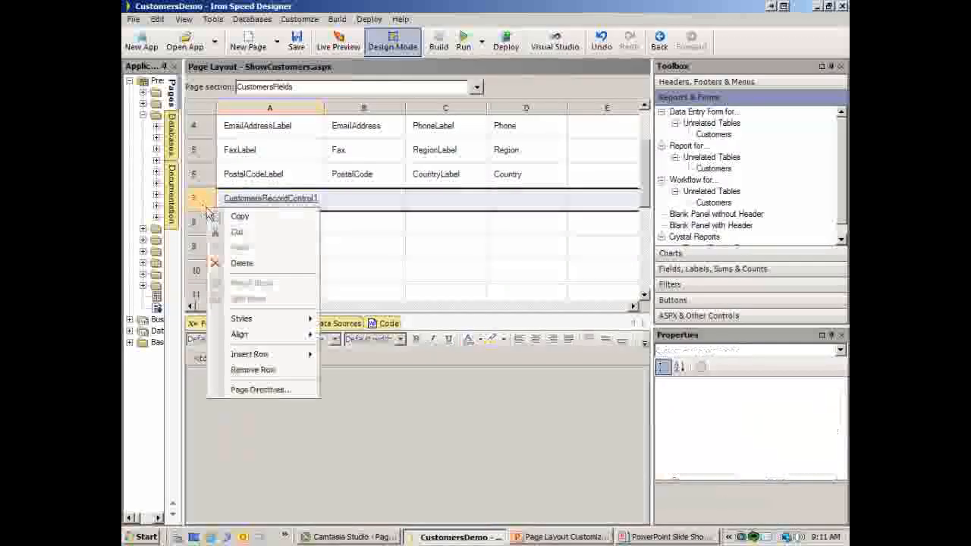
{"action": "mouse_move", "coordinate": [302, 354]}
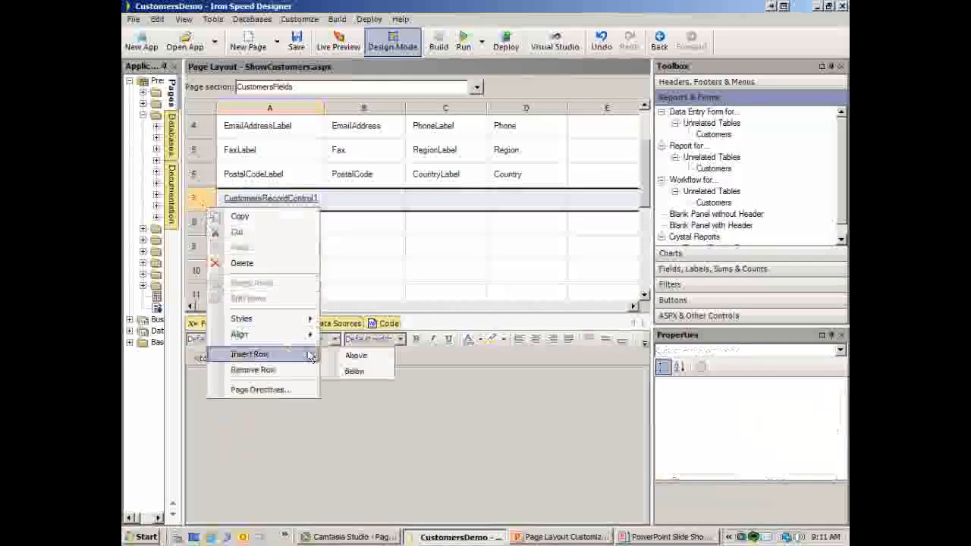
{"action": "left_click", "coordinate": [373, 360]}
Merge cells A8 through D8 so the workflow panel spans four columns.
{"action": "left_click", "coordinate": [343, 232]}
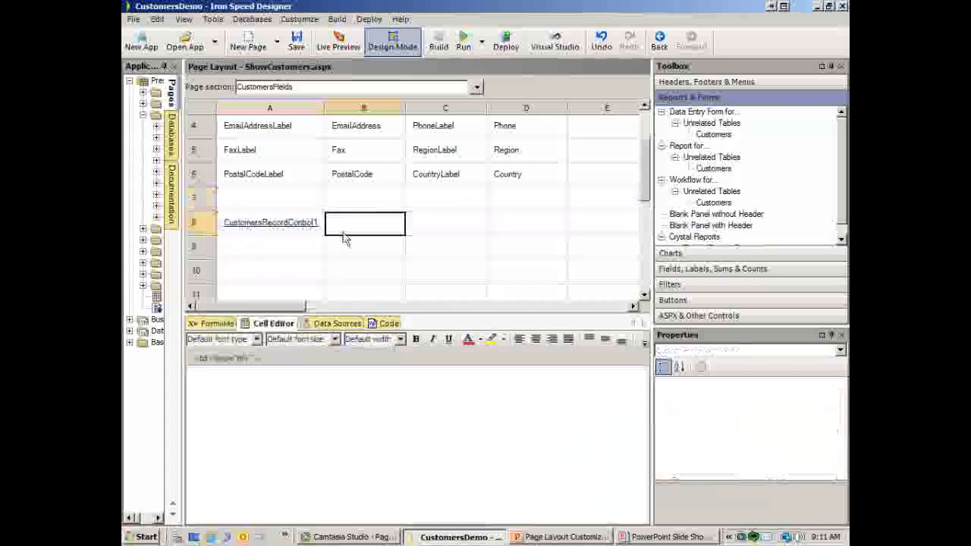
{"action": "left_click", "coordinate": [281, 229]}
{"action": "left_click_drag", "start_coordinate": [334, 237], "coordinate": [510, 234]}
{"action": "right_click", "coordinate": [510, 235]}
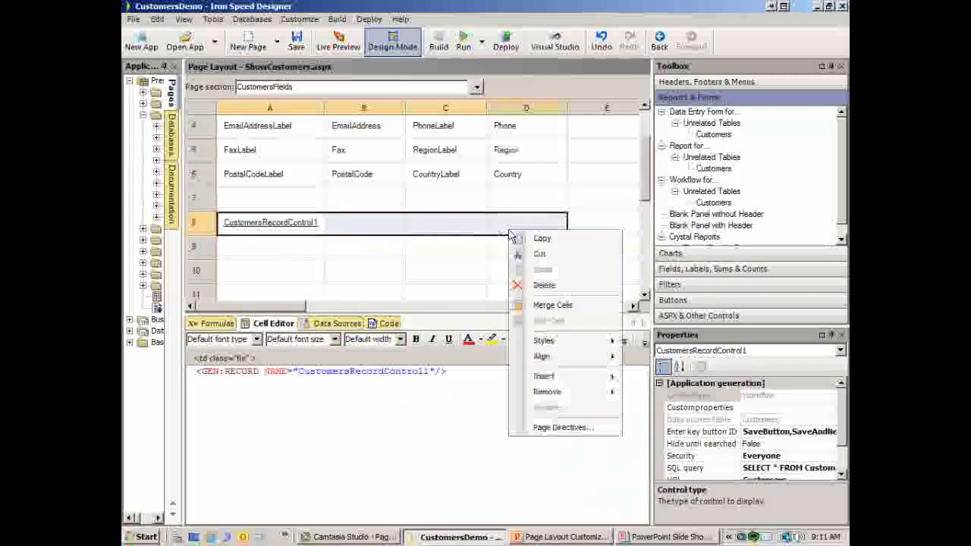
{"action": "left_click", "coordinate": [571, 302]}
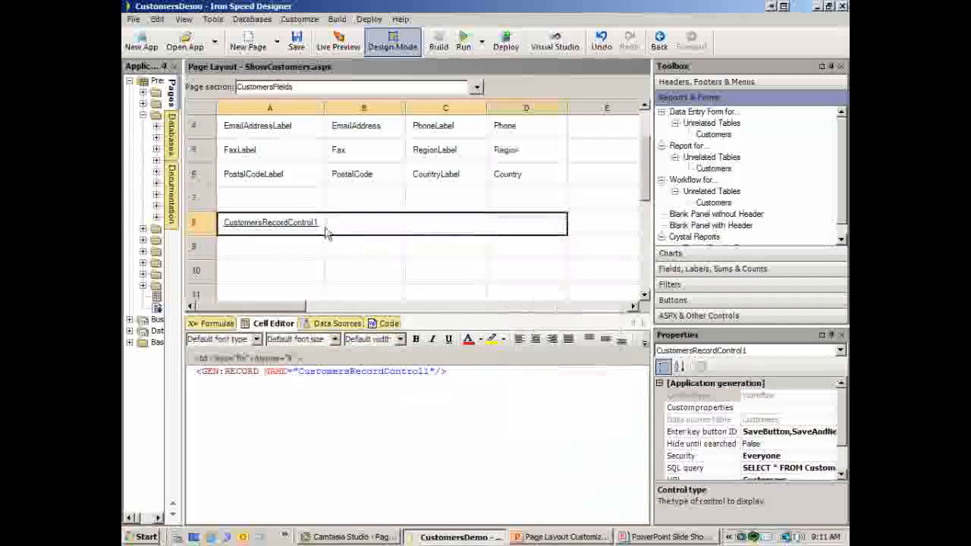
Save the page, build the application and check the merged panel layout in a live preview.
{"action": "left_click", "coordinate": [295, 44]}
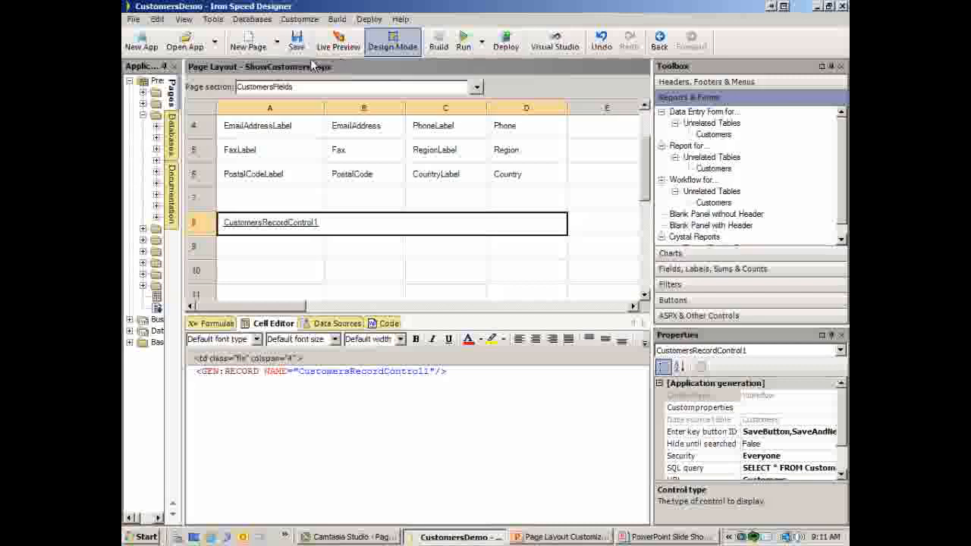
{"action": "left_click", "coordinate": [437, 44]}
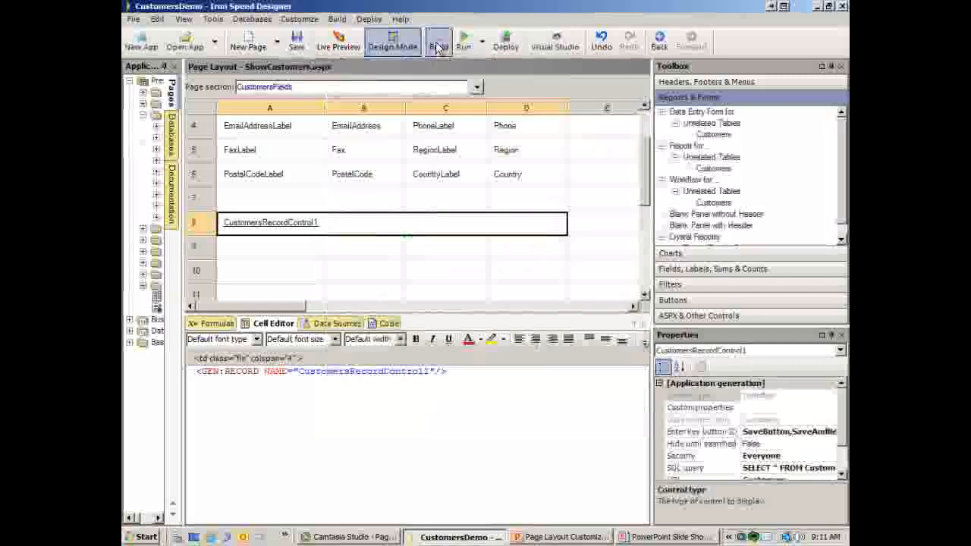
{"action": "left_click", "coordinate": [349, 41]}
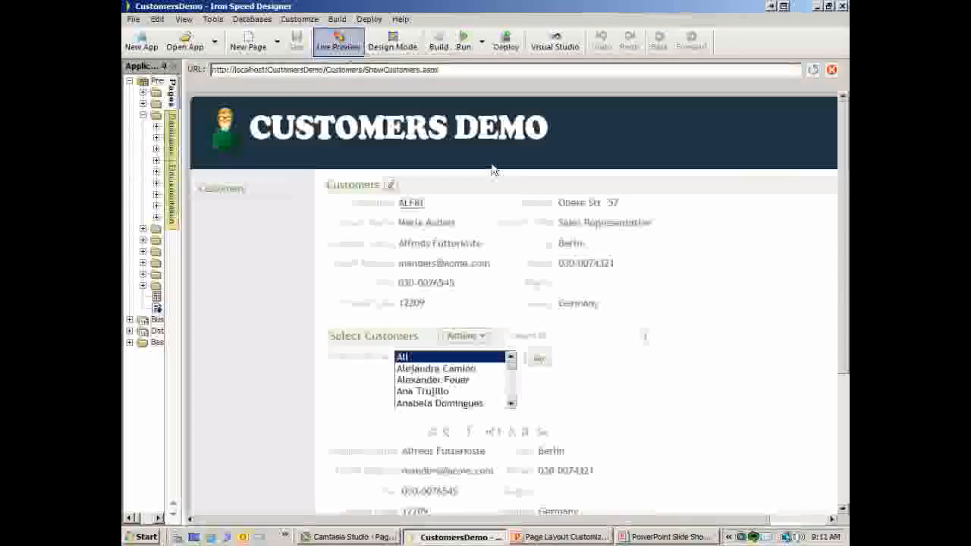
{"action": "scroll", "coordinate": [770, 342], "scroll_direction": "down", "scroll_amount": 3}
{"action": "scroll", "coordinate": [769, 377], "scroll_direction": "up", "scroll_amount": 5}
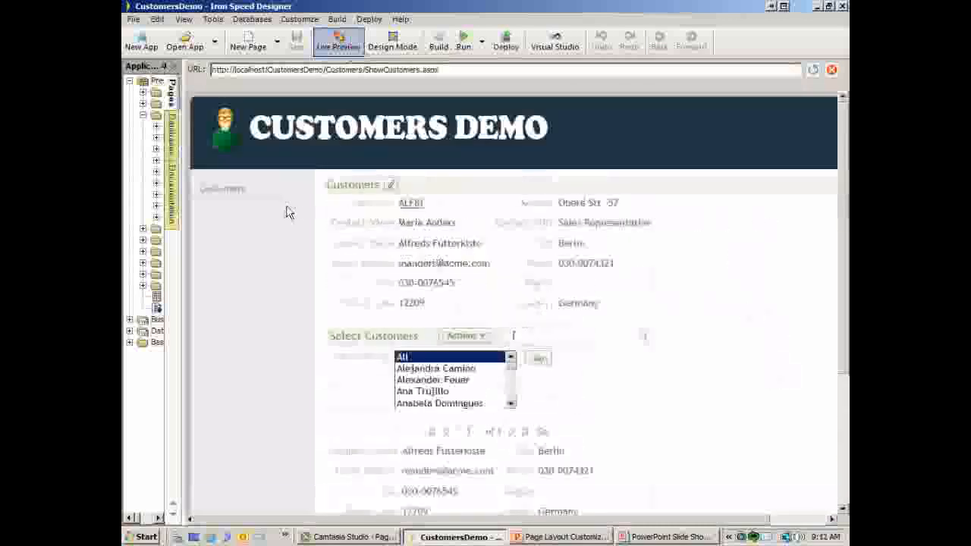
{"action": "mouse_move", "coordinate": [228, 195]}
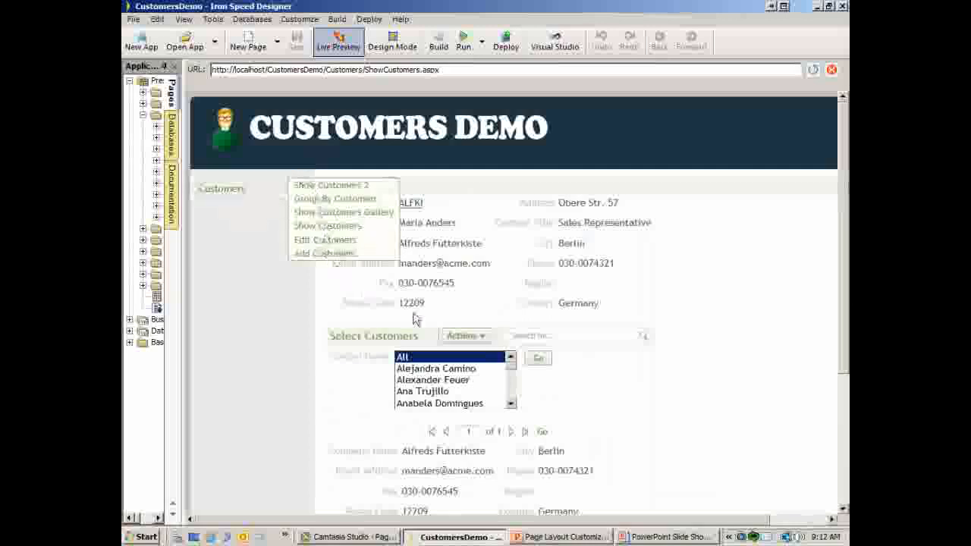
Test the Select Customers panel by filtering on several contact names one at a time and checking the displayed record.
{"action": "scroll", "coordinate": [649, 359], "scroll_direction": "down", "scroll_amount": 3}
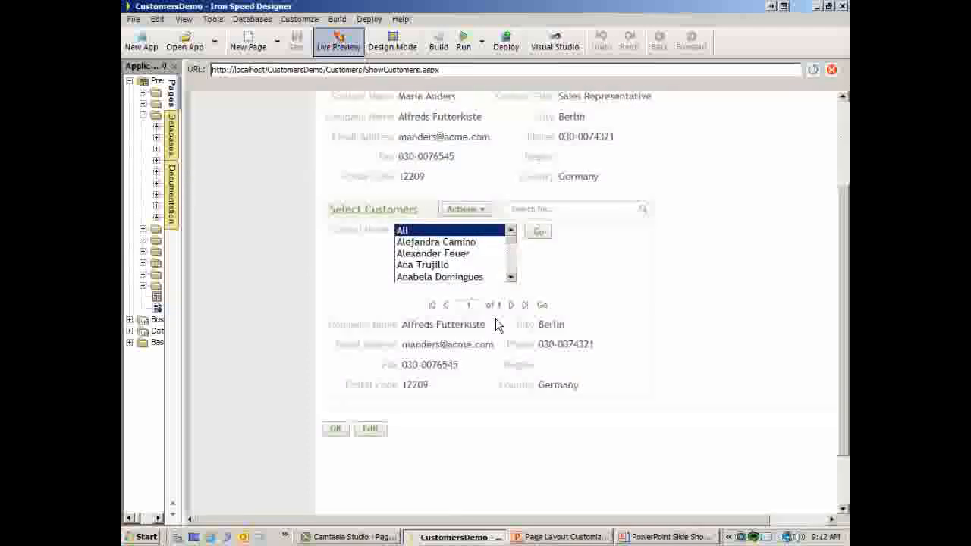
{"action": "left_click", "coordinate": [463, 244]}
{"action": "left_click", "coordinate": [532, 237]}
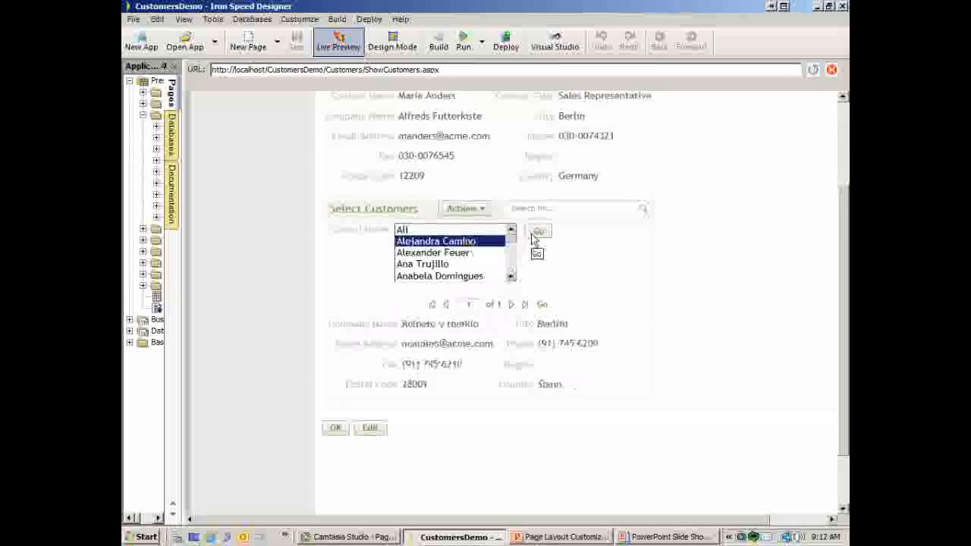
{"action": "scroll", "coordinate": [508, 250], "scroll_direction": "down", "scroll_amount": 5}
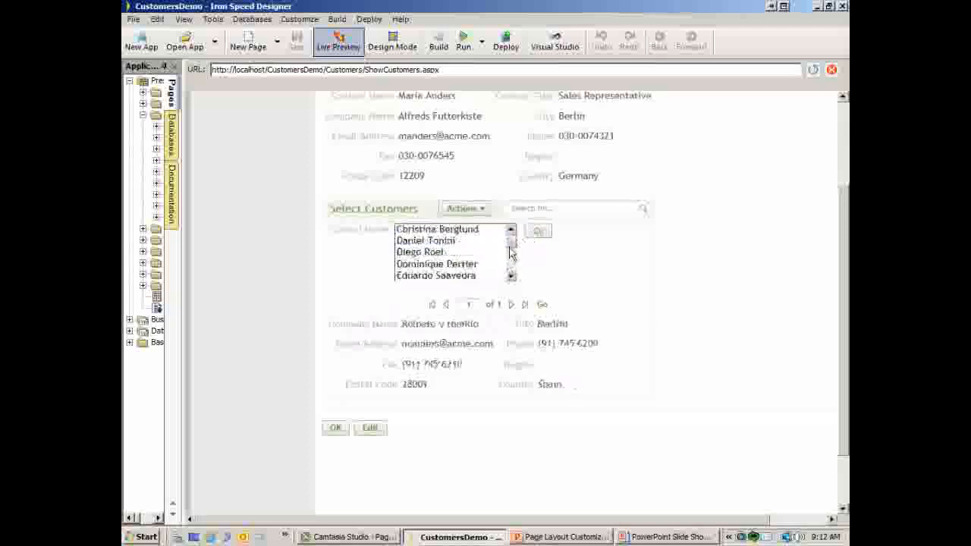
{"action": "left_click", "coordinate": [450, 241]}
{"action": "left_click", "coordinate": [539, 234]}
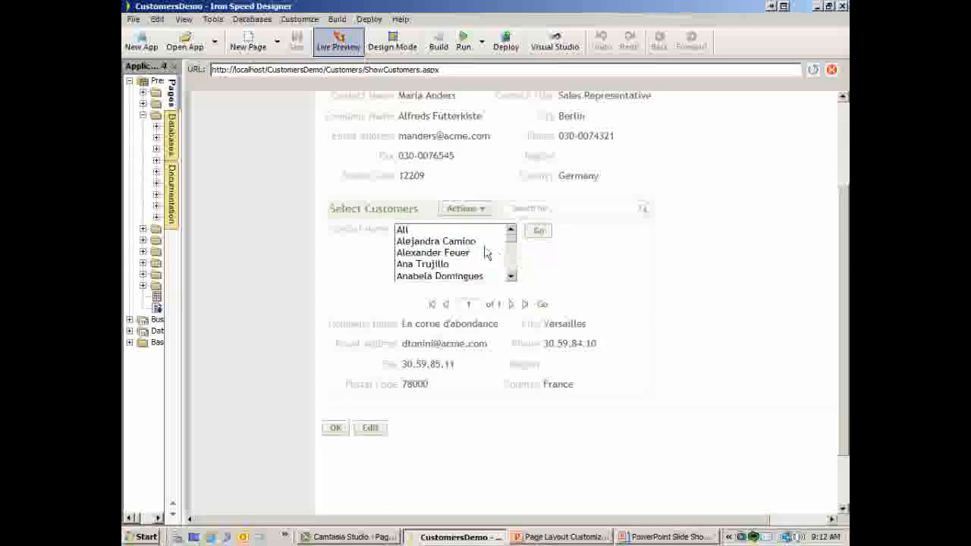
{"action": "left_click", "coordinate": [462, 243]}
{"action": "left_click_drag", "start_coordinate": [512, 239], "coordinate": [494, 275]}
{"action": "left_click", "coordinate": [455, 266]}
{"action": "left_click", "coordinate": [538, 231]}
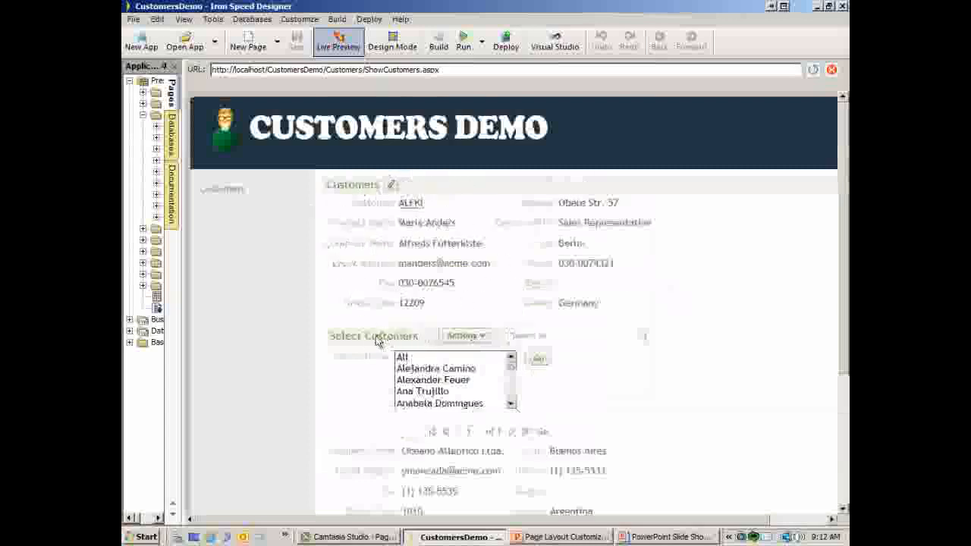
Open the actions available in the Select Customers panel and look over the rest of the previewed page.
{"action": "left_click", "coordinate": [481, 341]}
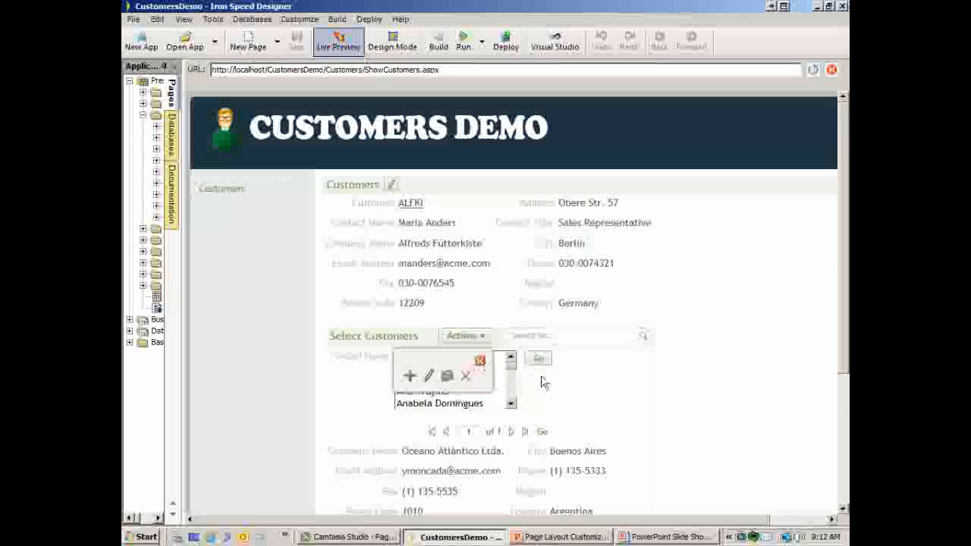
{"action": "scroll", "coordinate": [728, 326], "scroll_direction": "down", "scroll_amount": 5}
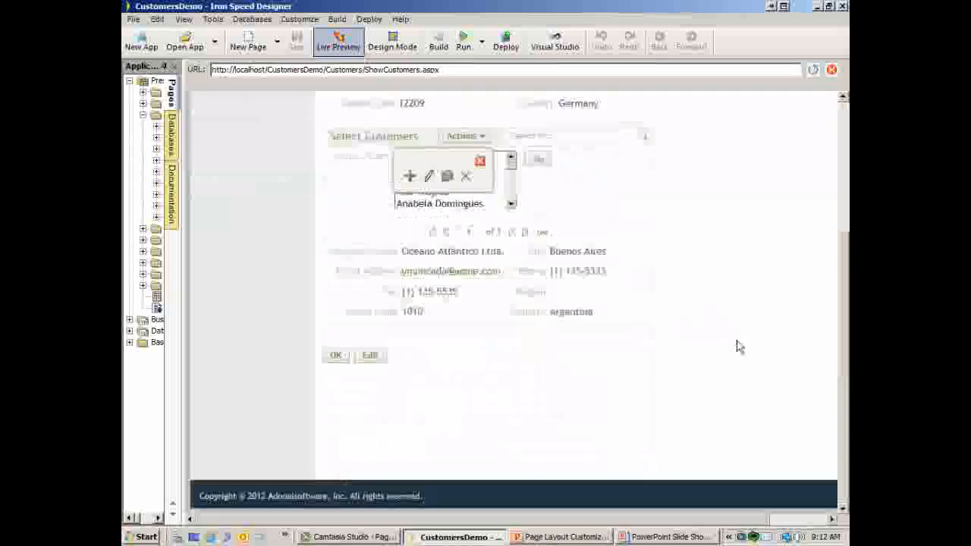
{"action": "scroll", "coordinate": [737, 346], "scroll_direction": "up", "scroll_amount": 5}
Return to the page layout design and review the Toolbox components for charts, fields, labels, sums and counts, filters and buttons.
{"action": "left_click", "coordinate": [383, 47]}
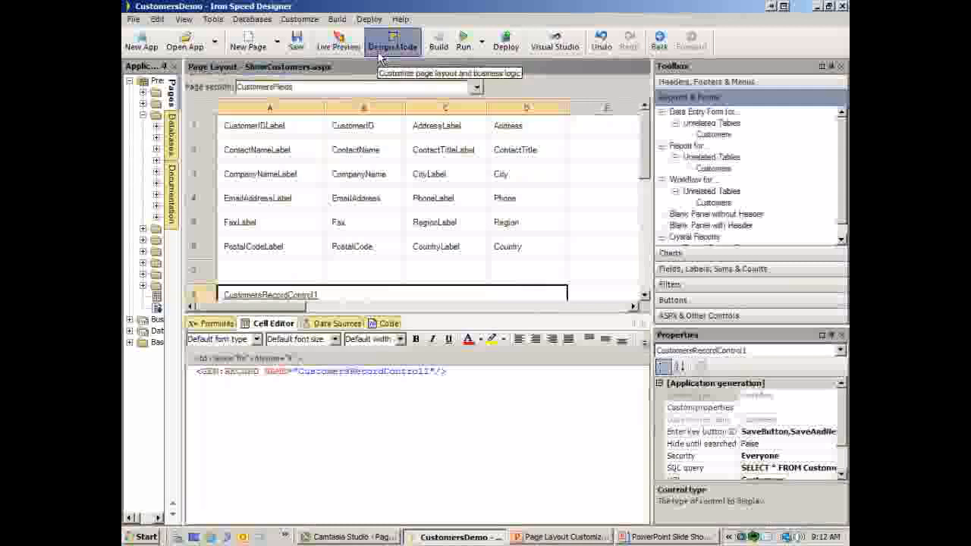
{"action": "left_click", "coordinate": [702, 256]}
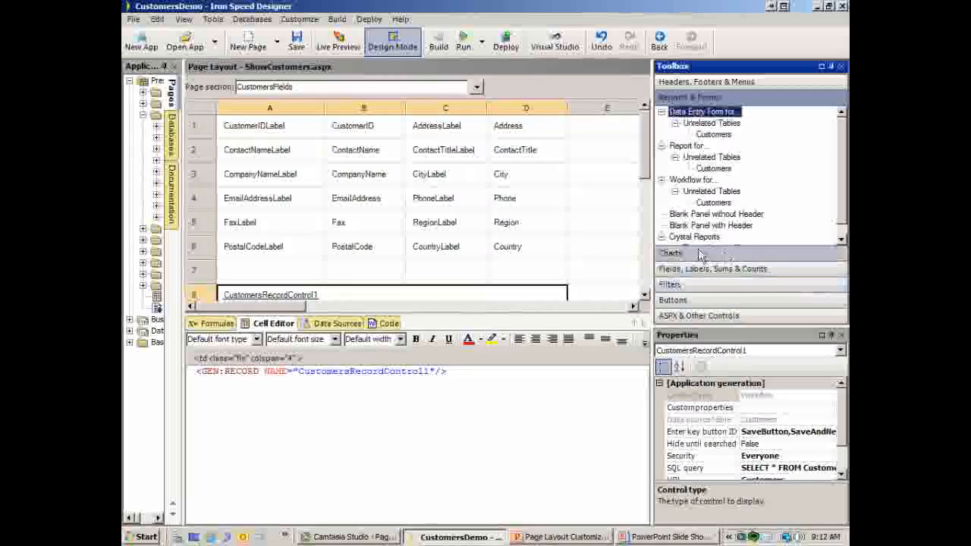
{"action": "left_click", "coordinate": [702, 256]}
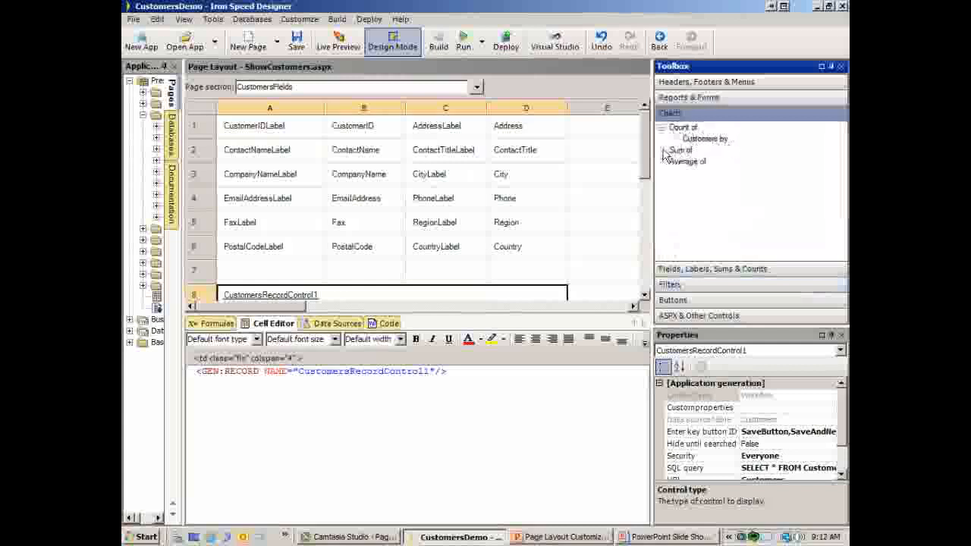
{"action": "left_click", "coordinate": [679, 270]}
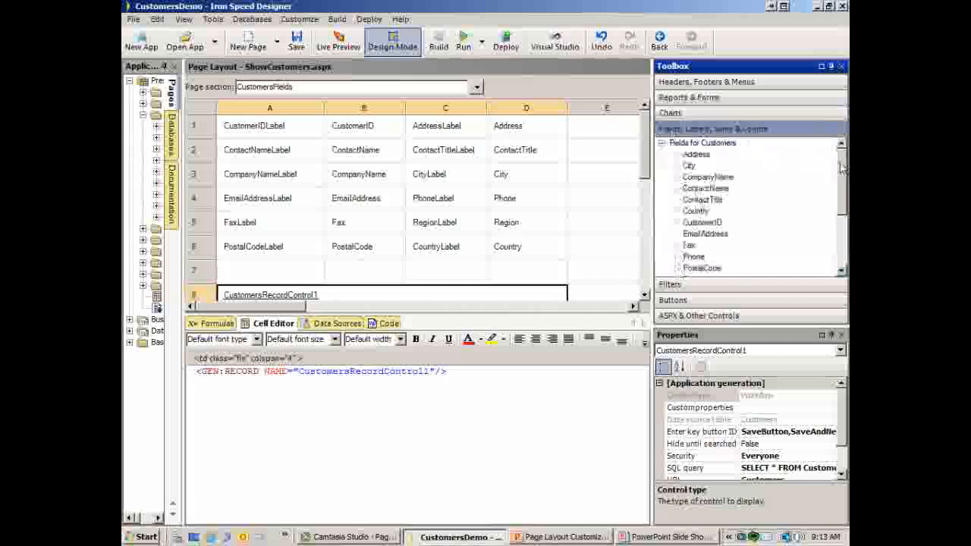
{"action": "left_click_drag", "start_coordinate": [842, 168], "coordinate": [842, 227]}
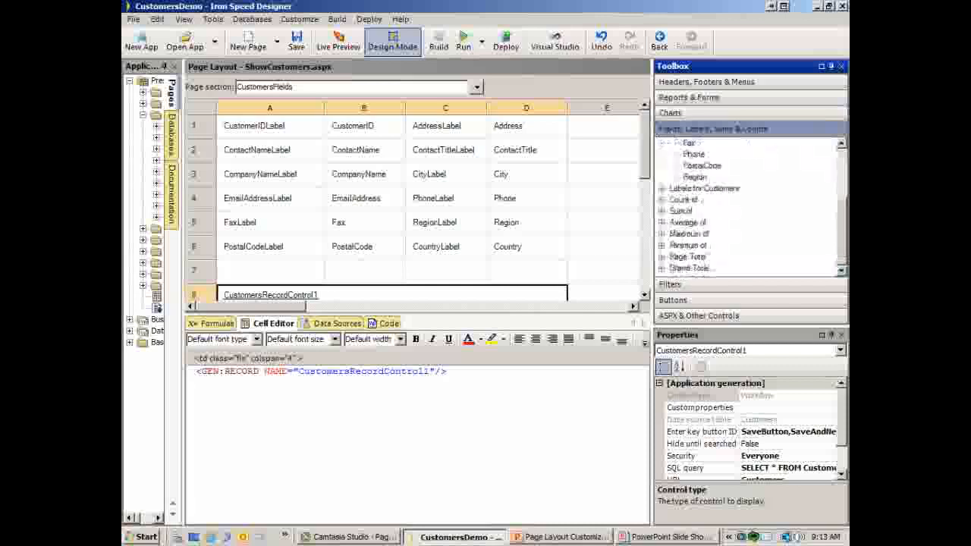
{"action": "left_click", "coordinate": [662, 211]}
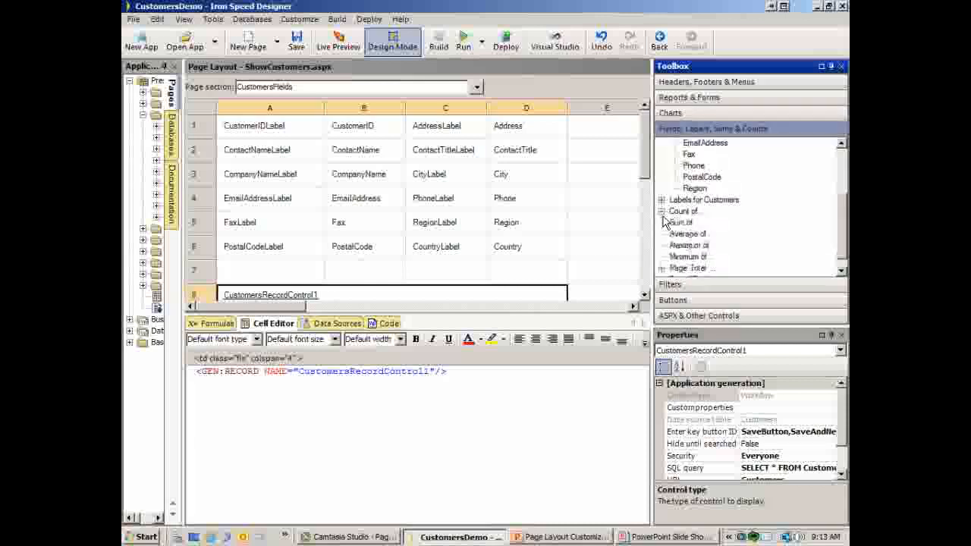
{"action": "scroll", "coordinate": [839, 247], "scroll_direction": "down", "scroll_amount": 1}
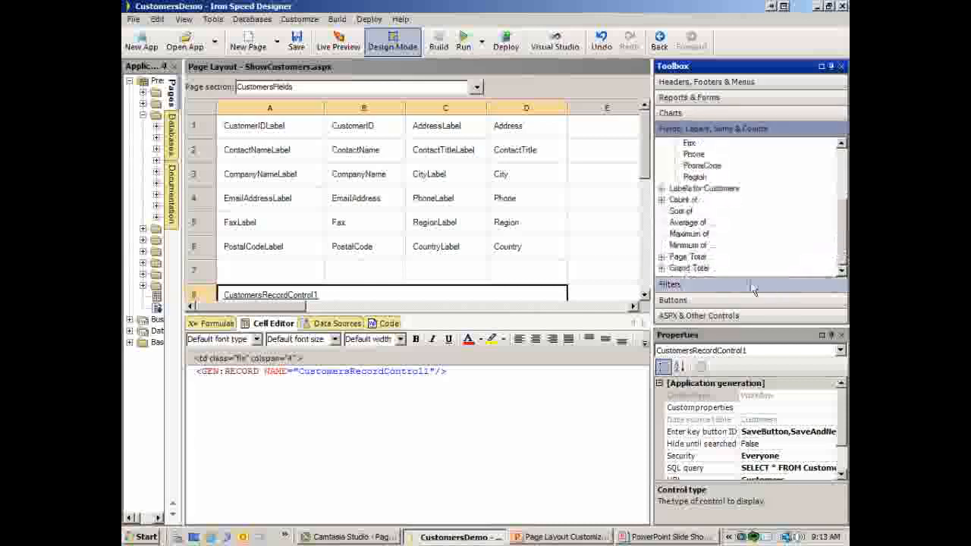
{"action": "left_click", "coordinate": [687, 285]}
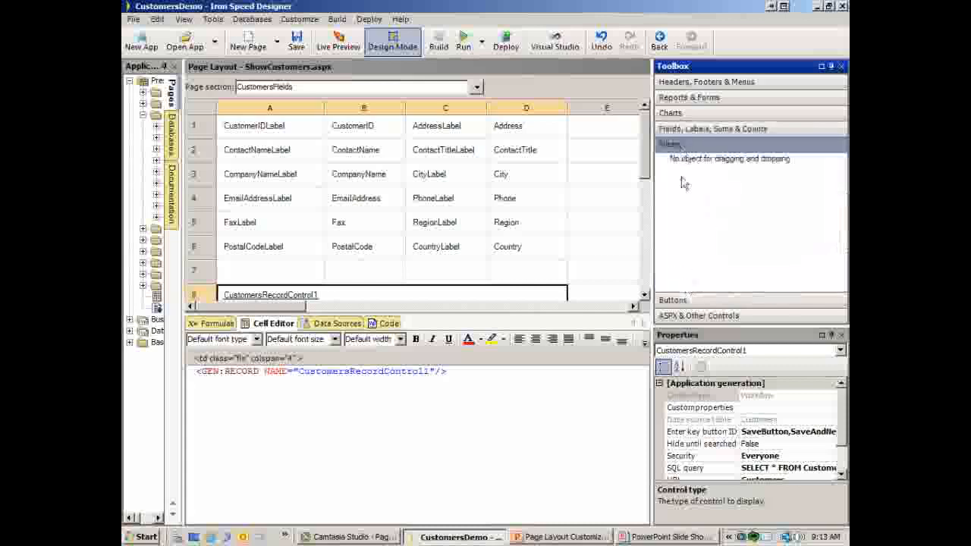
{"action": "left_click", "coordinate": [673, 302]}
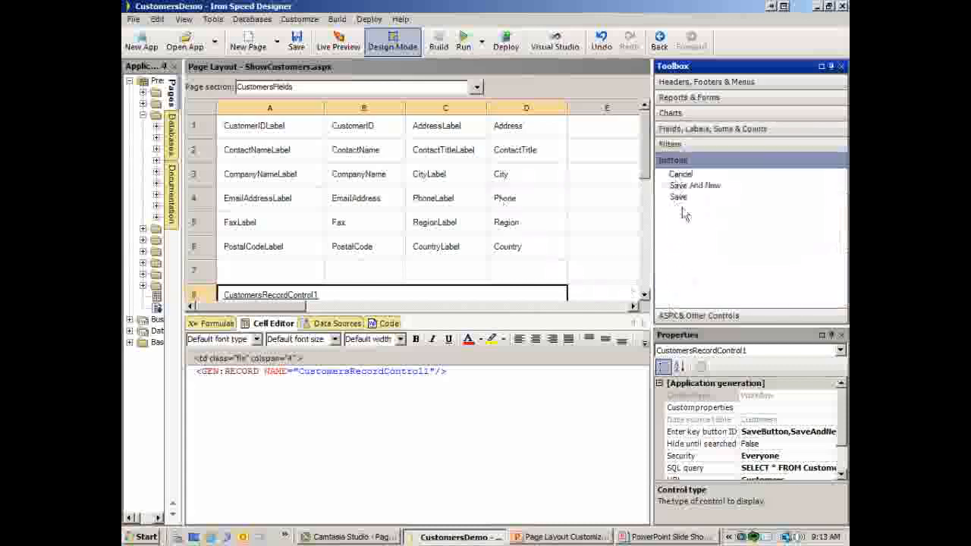
Review the Ajax and ASPX groups of the Toolbox's ASPX & Other Controls.
{"action": "left_click", "coordinate": [666, 316]}
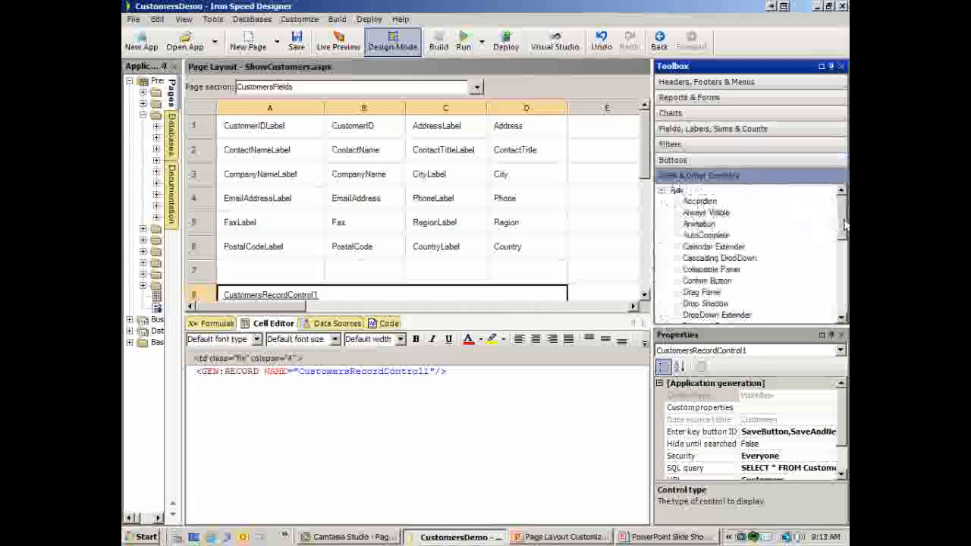
{"action": "left_click_drag", "start_coordinate": [845, 219], "coordinate": [844, 217]}
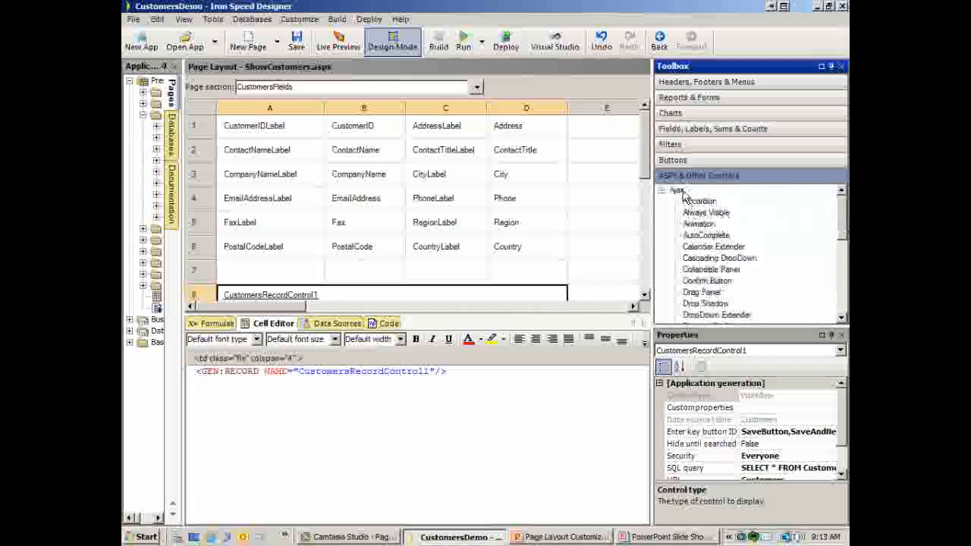
{"action": "scroll", "coordinate": [771, 317], "scroll_direction": "down", "scroll_amount": 7}
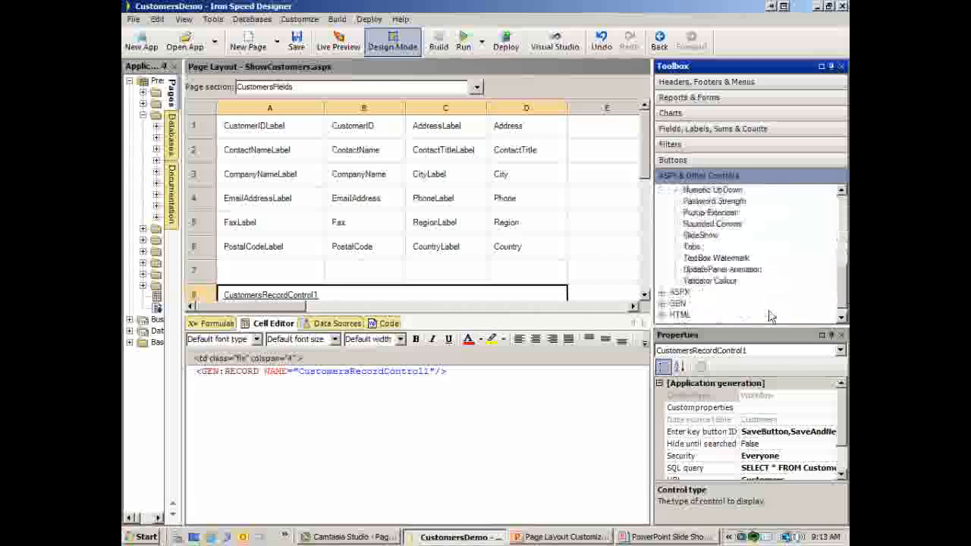
{"action": "left_click", "coordinate": [661, 291]}
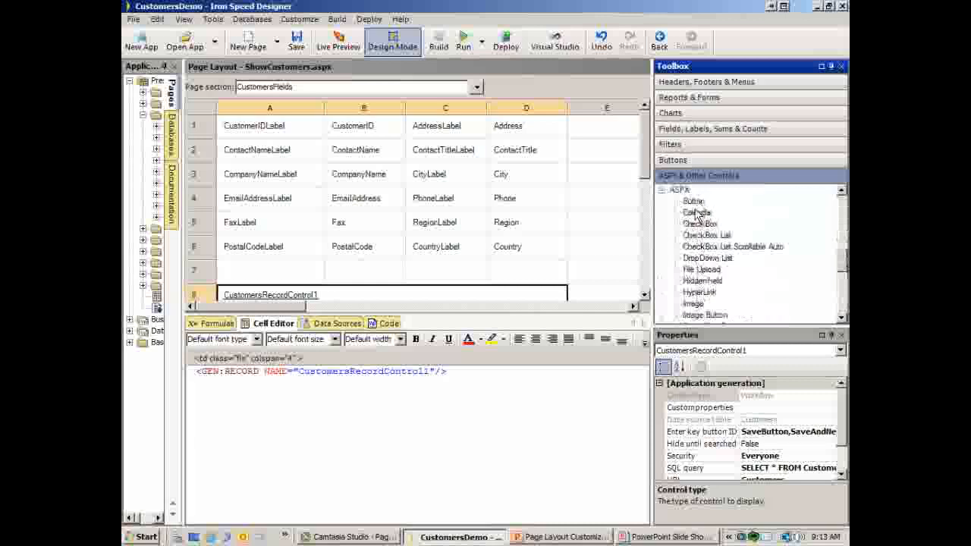
{"action": "scroll", "coordinate": [842, 288], "scroll_direction": "down", "scroll_amount": 5}
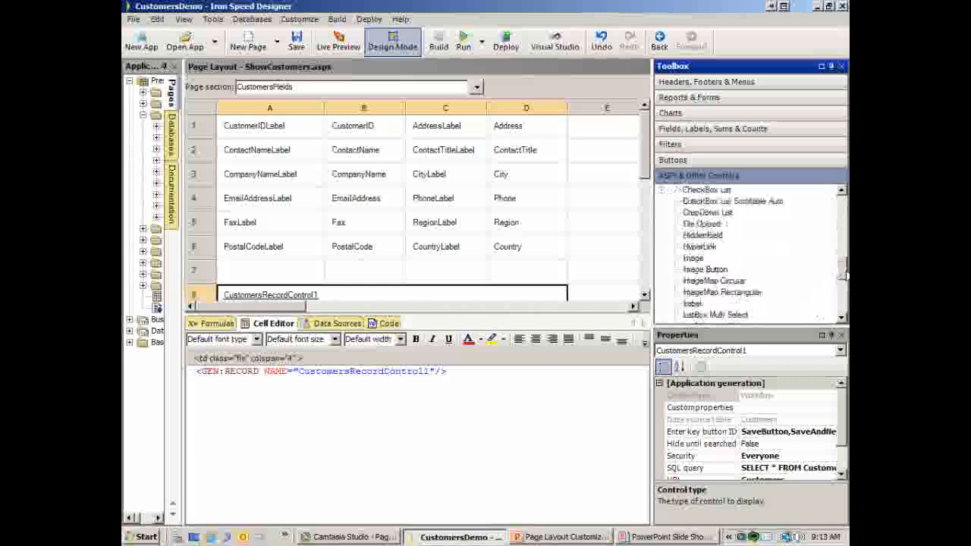
{"action": "scroll", "coordinate": [752, 254], "scroll_direction": "down", "scroll_amount": 3}
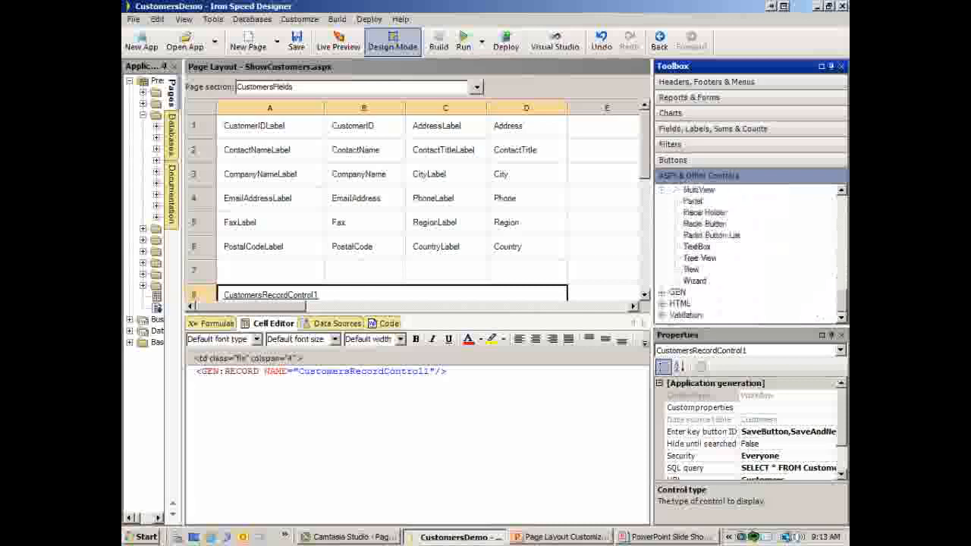
Look through the GEN, HTML and Validation groups of the ASPX & Other Controls components.
{"action": "left_click", "coordinate": [662, 293]}
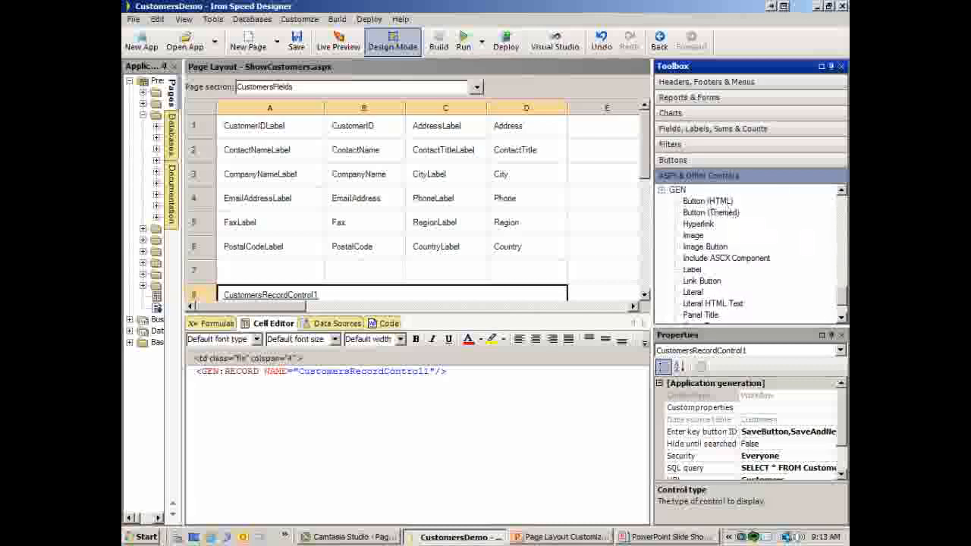
{"action": "mouse_move", "coordinate": [845, 296]}
{"action": "left_mouse_down"}
{"action": "mouse_move", "coordinate": [845, 283]}
{"action": "mouse_move", "coordinate": [845, 311]}
{"action": "left_mouse_up"}
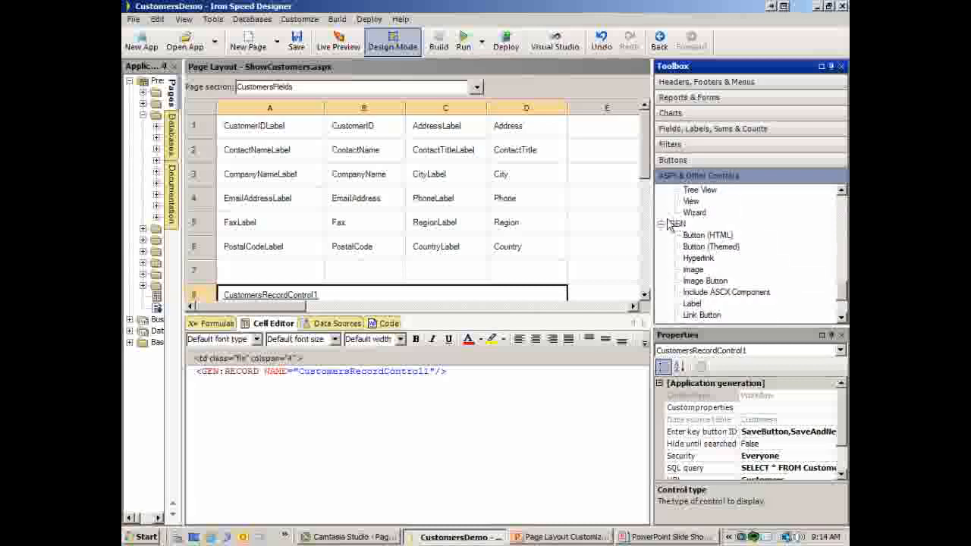
{"action": "left_click", "coordinate": [662, 303]}
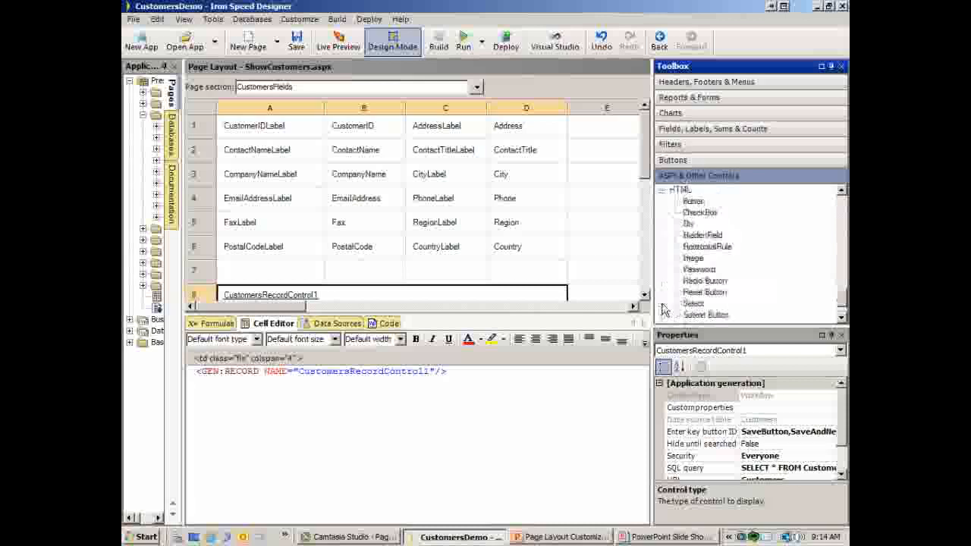
{"action": "scroll", "coordinate": [715, 230], "scroll_direction": "down", "scroll_amount": 1}
{"action": "scroll", "coordinate": [715, 230], "scroll_direction": "up", "scroll_amount": 3}
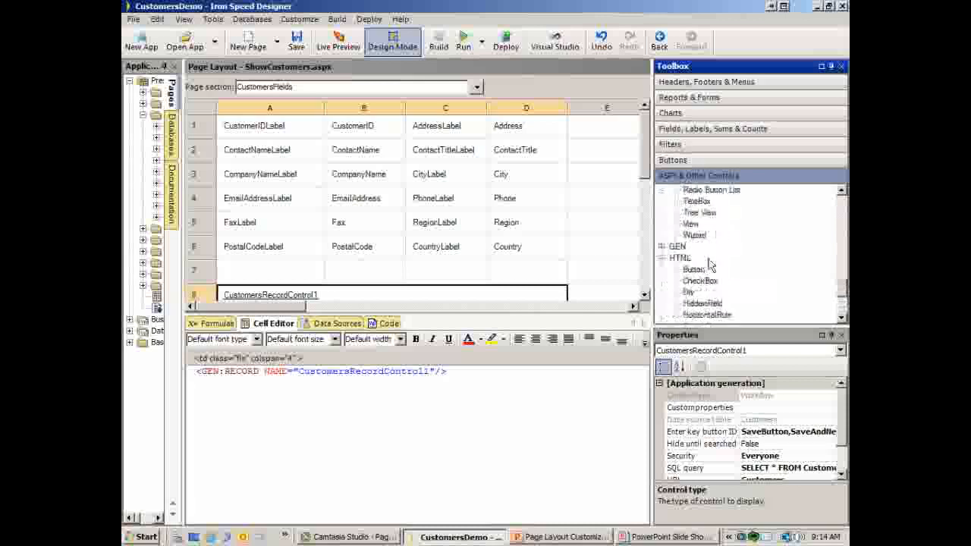
{"action": "left_click", "coordinate": [662, 259]}
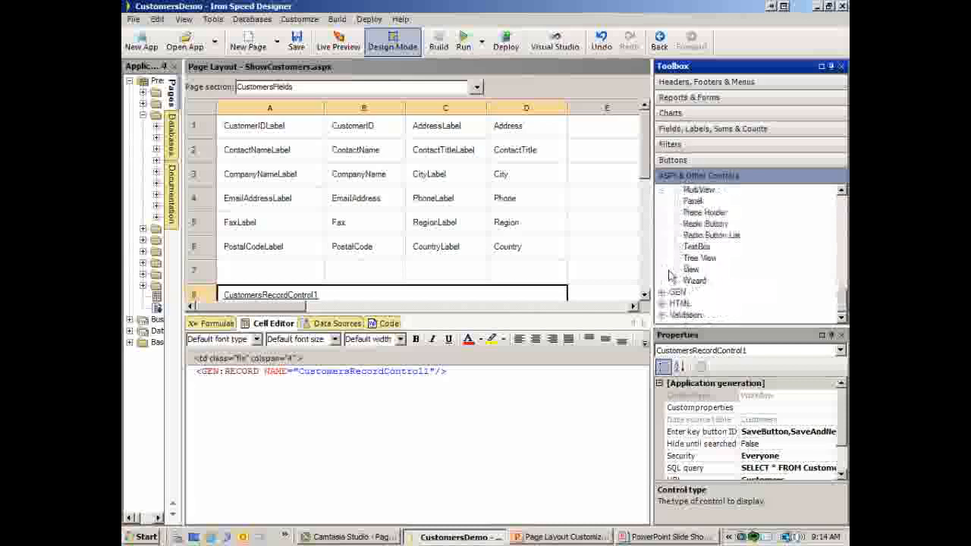
{"action": "left_click", "coordinate": [661, 314]}
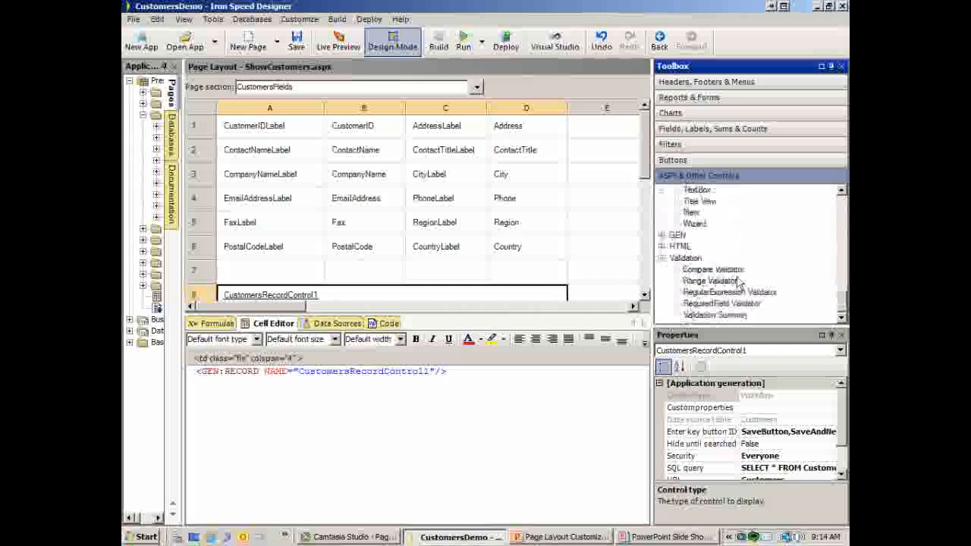
{"action": "left_click_drag", "start_coordinate": [727, 293], "coordinate": [698, 322]}
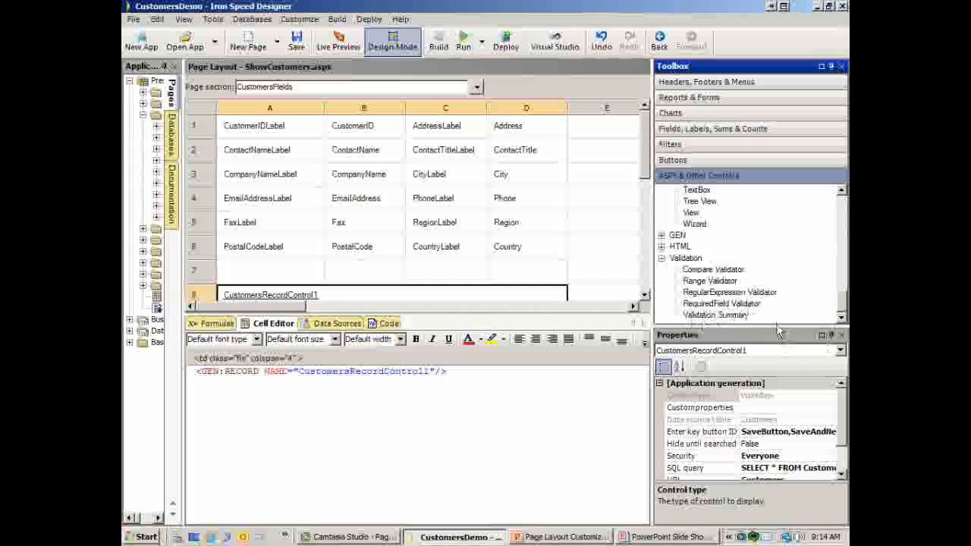
Make the property grid taller and wider and show the properties of the CustomerIDLabel cell.
{"action": "left_click_drag", "start_coordinate": [777, 332], "coordinate": [767, 201]}
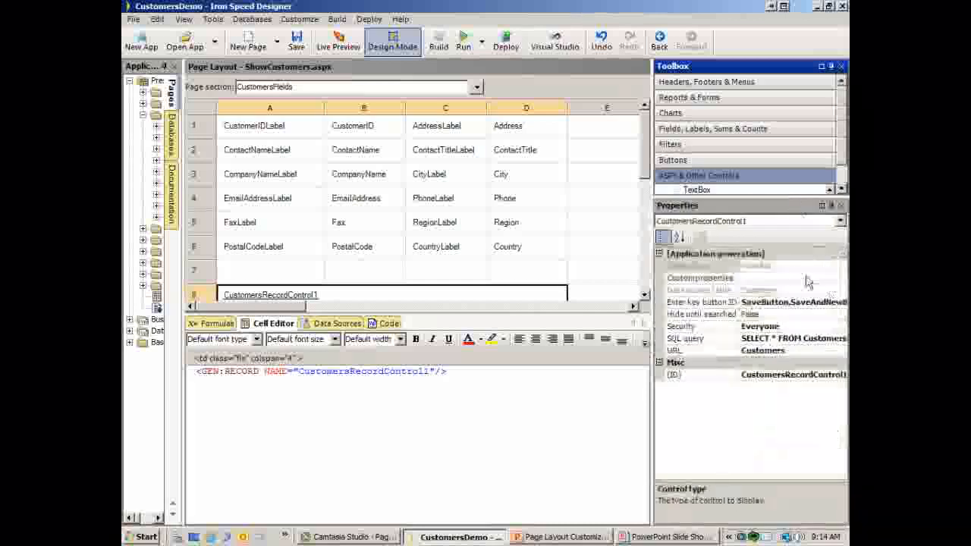
{"action": "left_click", "coordinate": [246, 133]}
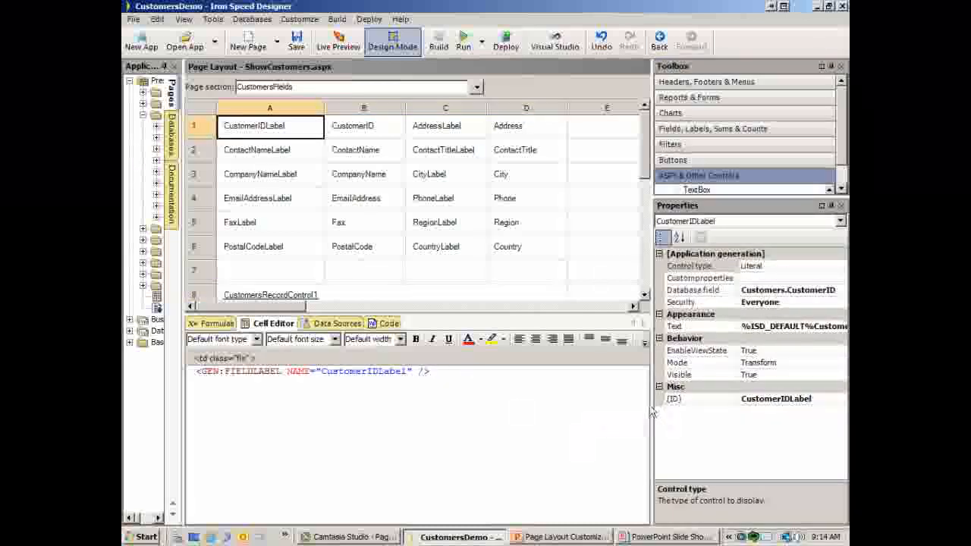
{"action": "left_click_drag", "start_coordinate": [654, 412], "coordinate": [530, 412]}
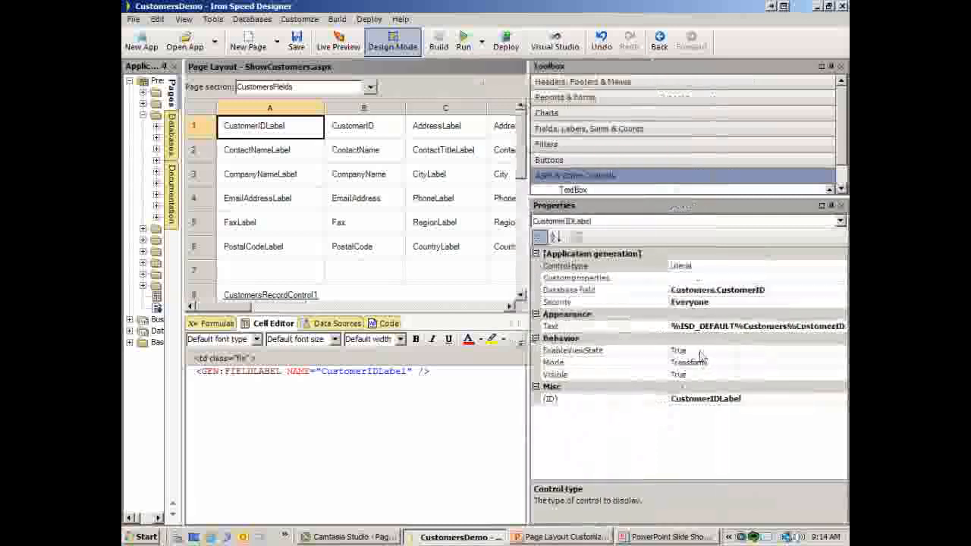
Examine the display style choices for the CustomerIDLabel control type and leave them without applying a change.
{"action": "left_click", "coordinate": [752, 269]}
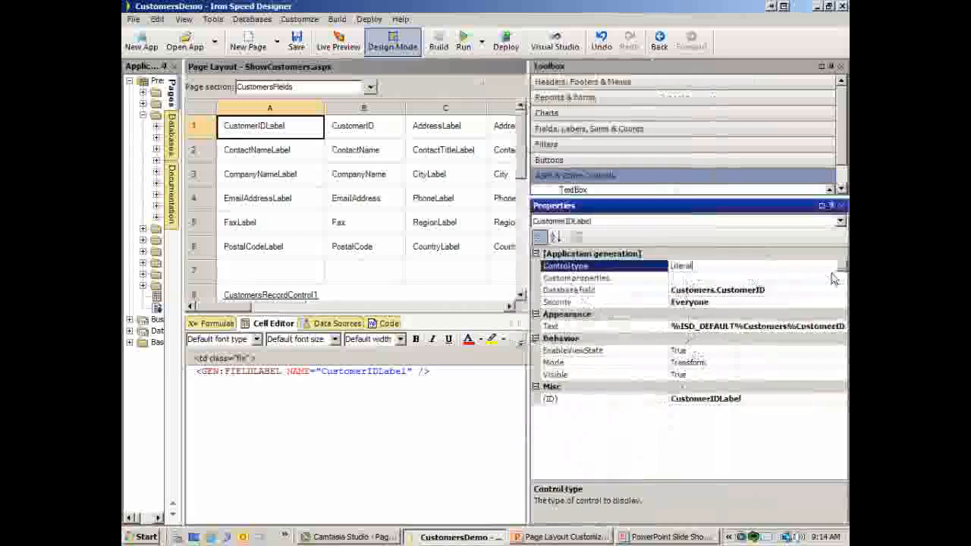
{"action": "left_click", "coordinate": [843, 270]}
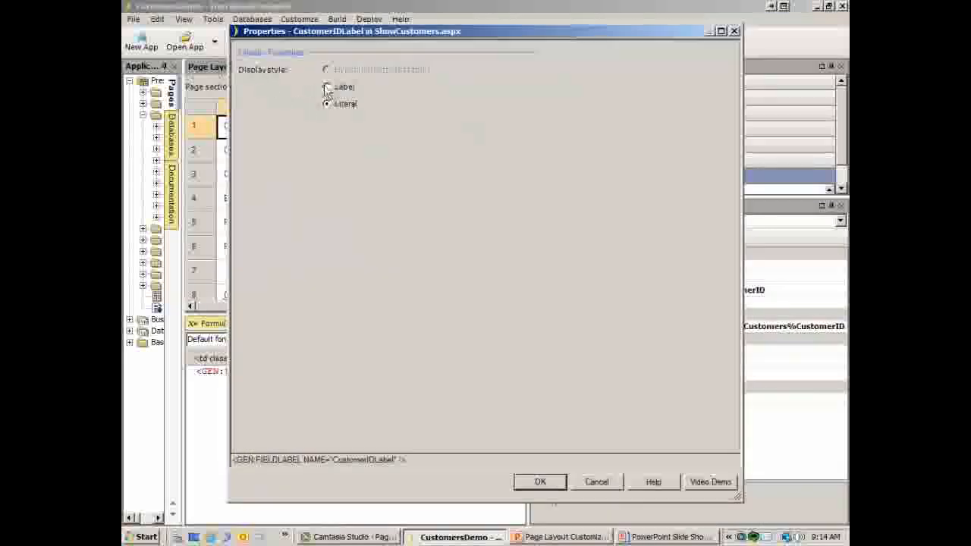
{"action": "left_click", "coordinate": [596, 482]}
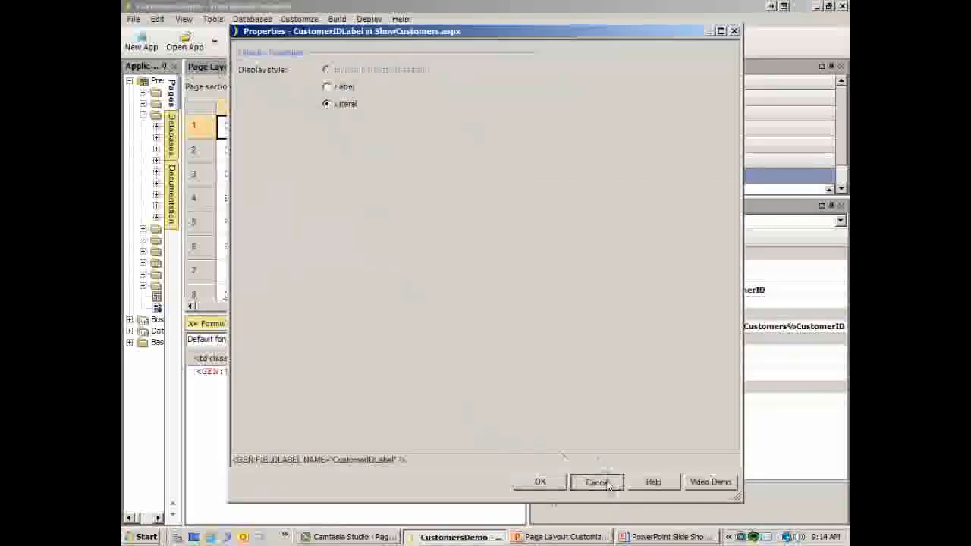
Examine the control types available for the CustomerID field value and leave them without applying a change.
{"action": "left_click", "coordinate": [354, 127]}
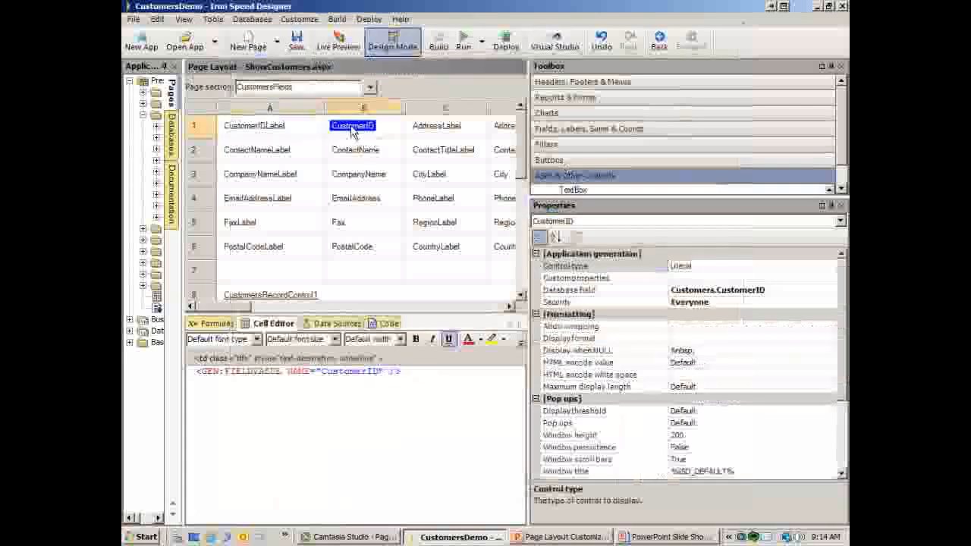
{"action": "left_click", "coordinate": [754, 267]}
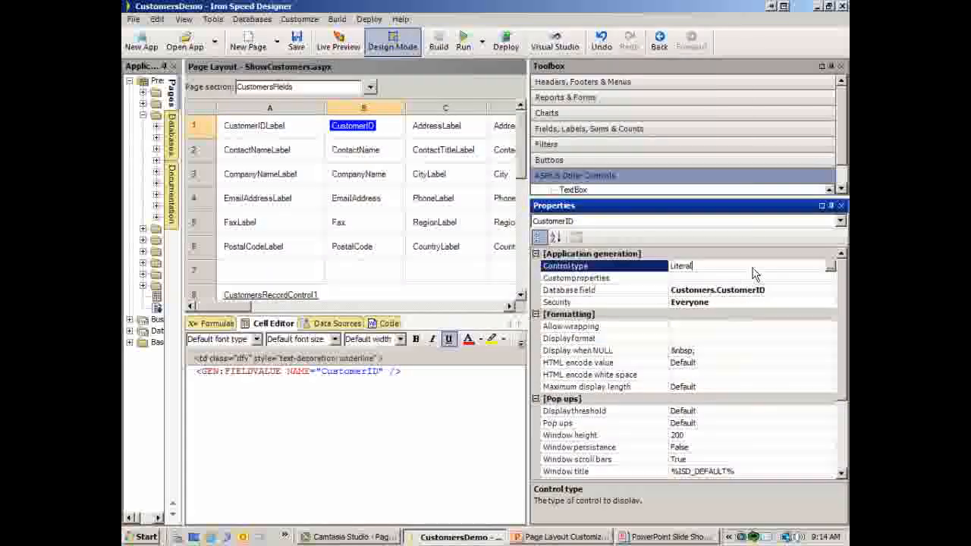
{"action": "left_click", "coordinate": [831, 267]}
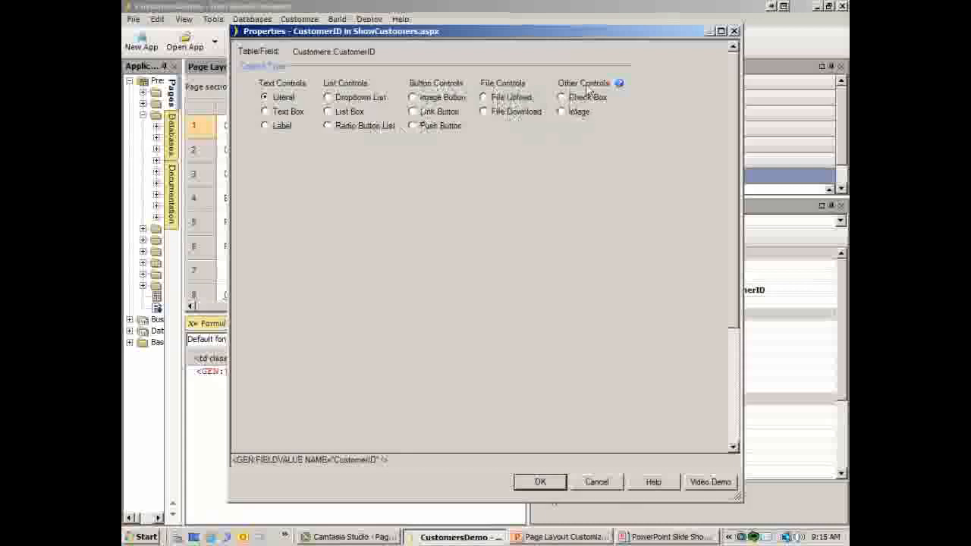
{"action": "left_click", "coordinate": [613, 486]}
Review the CustomerID field's formatting, pop-up, appearance and behavior properties, including the choices for Pop ups.
{"action": "scroll", "coordinate": [845, 302], "scroll_direction": "down", "scroll_amount": 2}
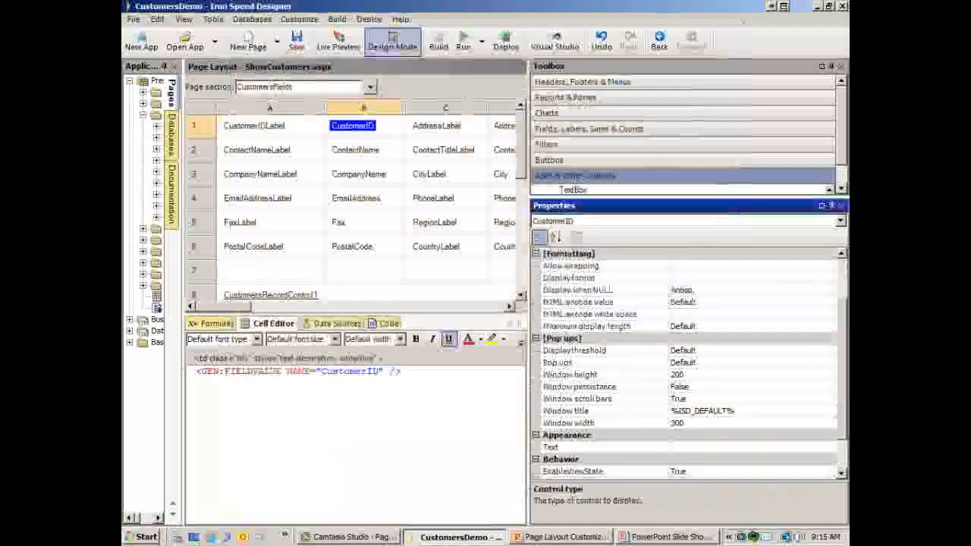
{"action": "scroll", "coordinate": [686, 366], "scroll_direction": "down", "scroll_amount": 1}
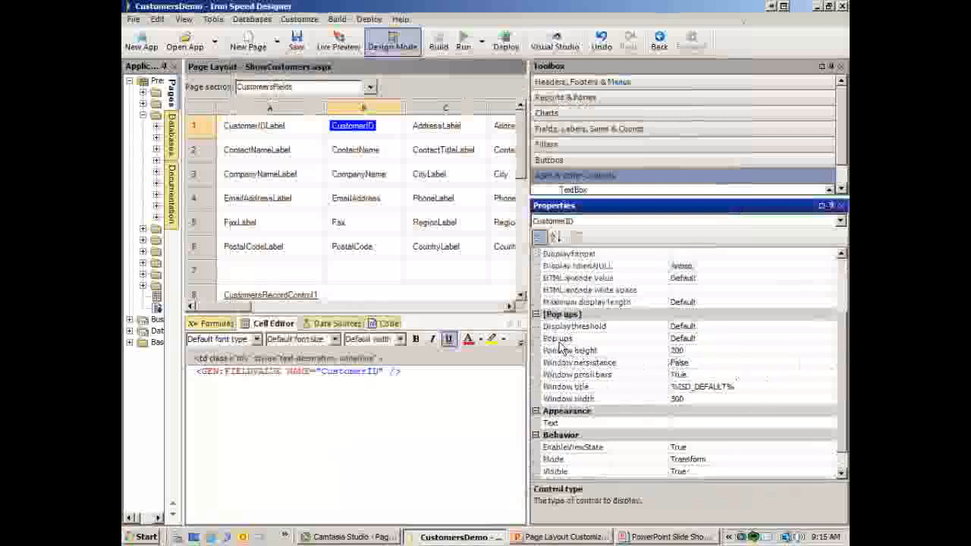
{"action": "left_click", "coordinate": [712, 339]}
{"action": "left_click", "coordinate": [830, 339]}
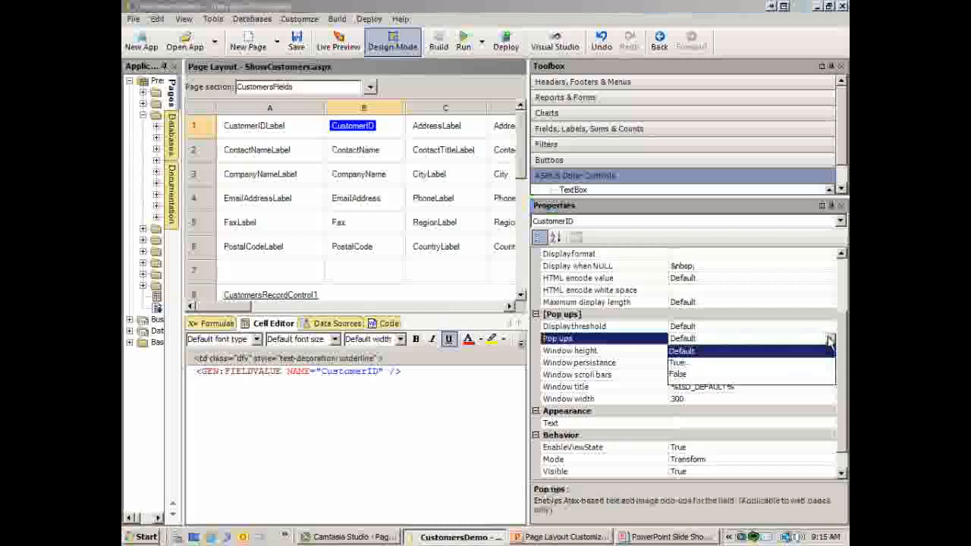
{"action": "left_click", "coordinate": [830, 339]}
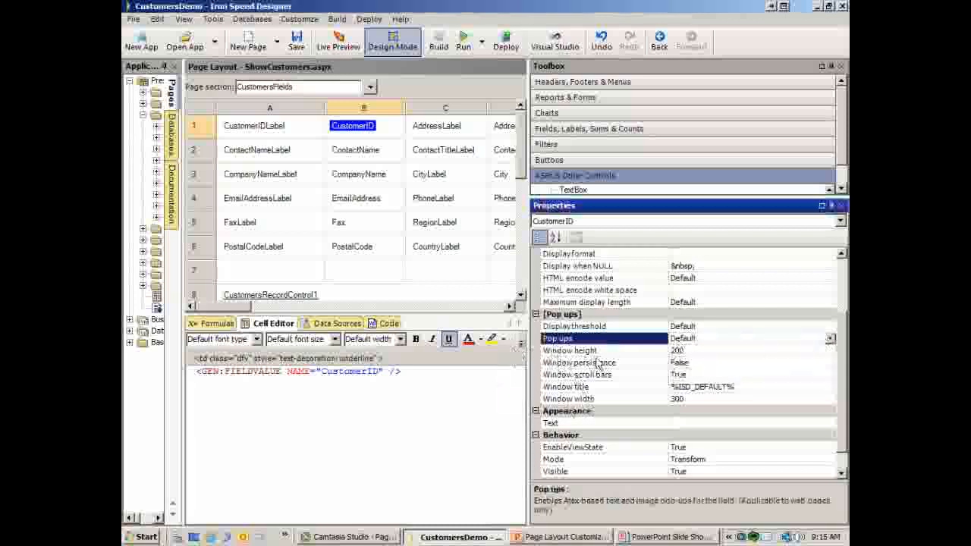
{"action": "scroll", "coordinate": [740, 393], "scroll_direction": "down", "scroll_amount": 1}
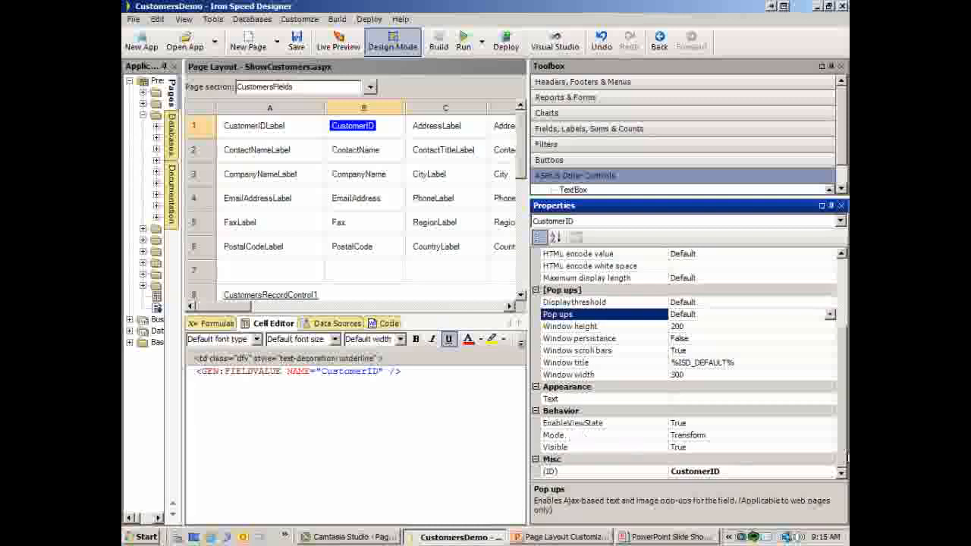
{"action": "scroll", "coordinate": [843, 453], "scroll_direction": "up", "scroll_amount": 3}
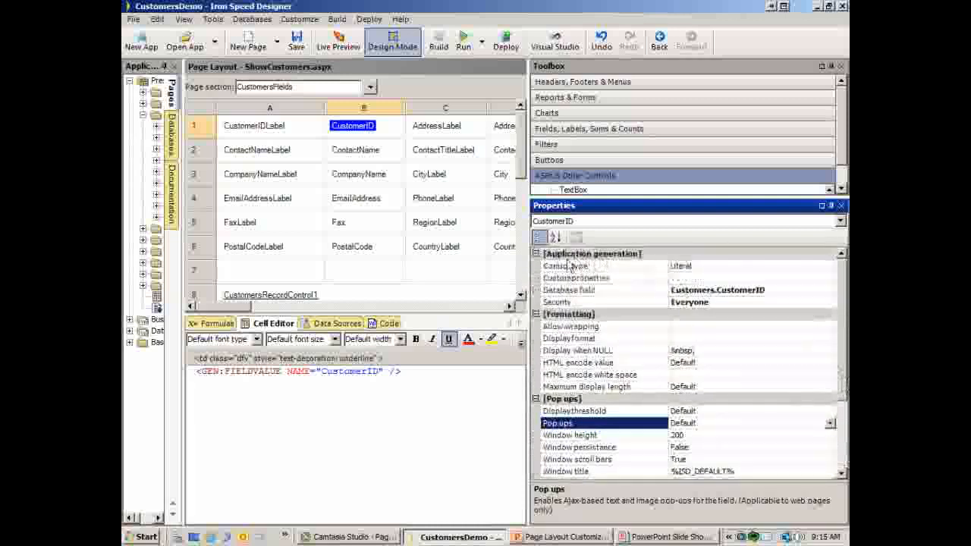
Switch to the ShowCustomers.aspx page section and examine the page's Display settings for master page, title and menu without changing them.
{"action": "left_click", "coordinate": [371, 87]}
{"action": "left_click", "coordinate": [214, 115]}
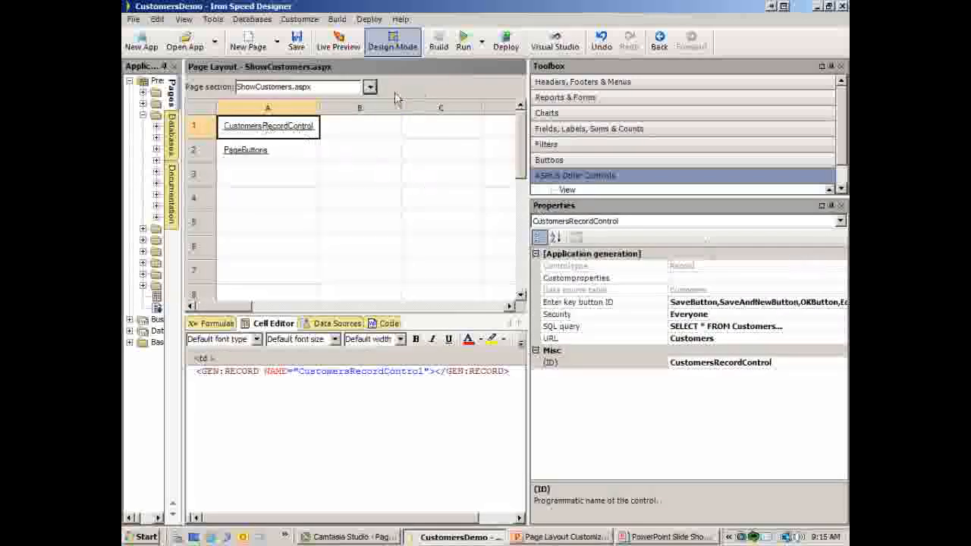
{"action": "left_click", "coordinate": [840, 220]}
{"action": "left_click", "coordinate": [553, 236]}
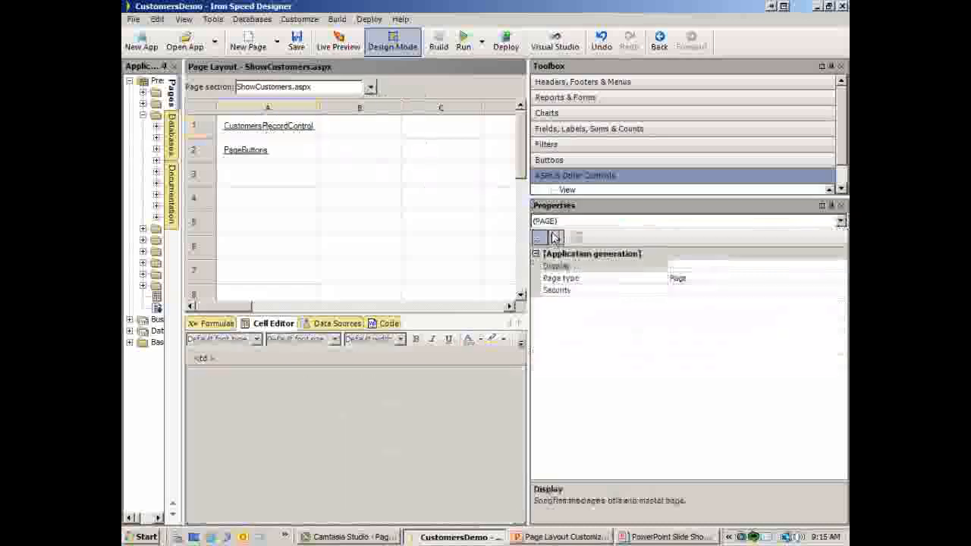
{"action": "left_click", "coordinate": [710, 267]}
{"action": "left_click", "coordinate": [841, 268]}
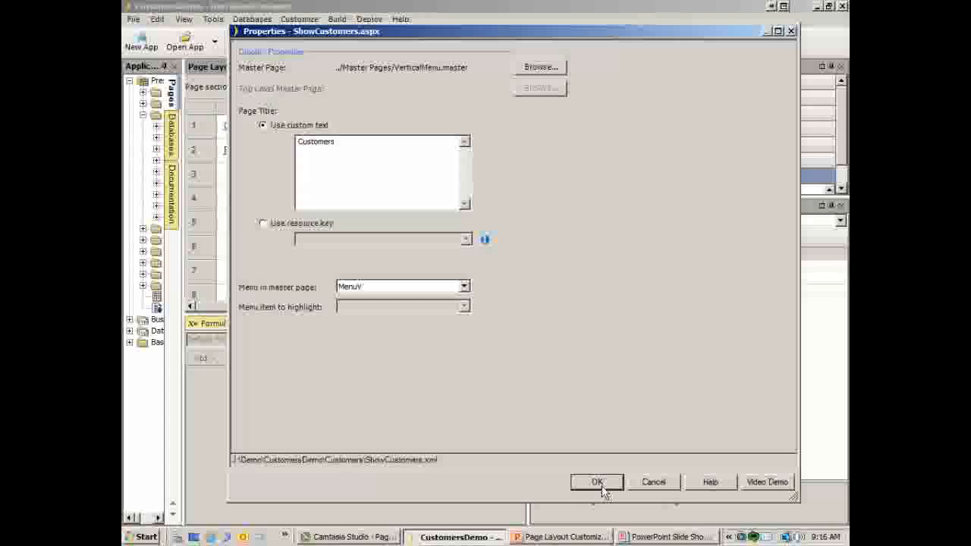
{"action": "left_click", "coordinate": [653, 483]}
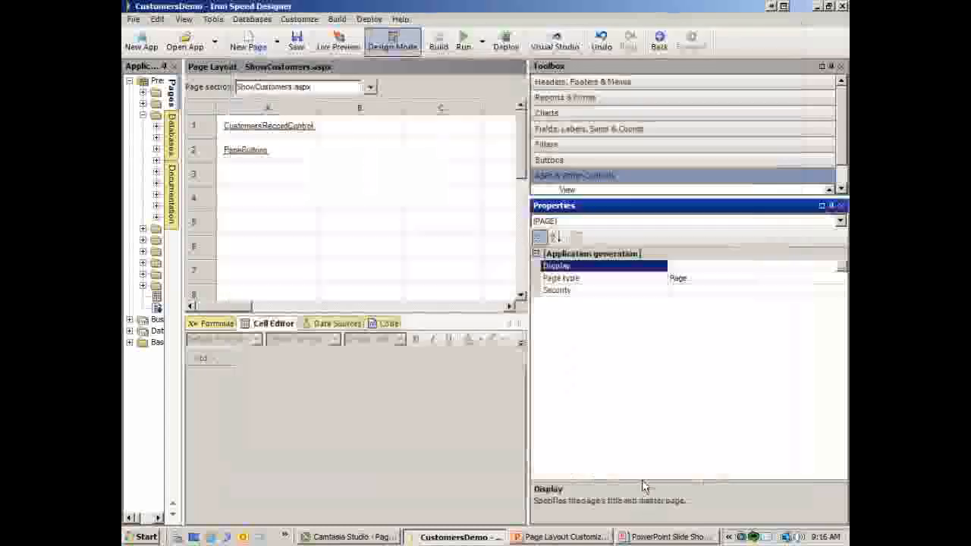